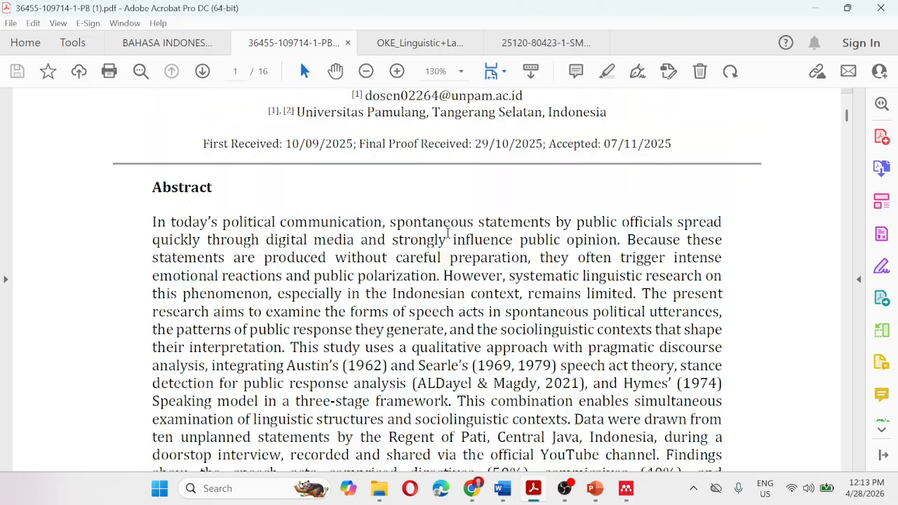
{"action": "scroll", "coordinate": [544, 290], "scroll_direction": "down", "scroll_amount": 3}
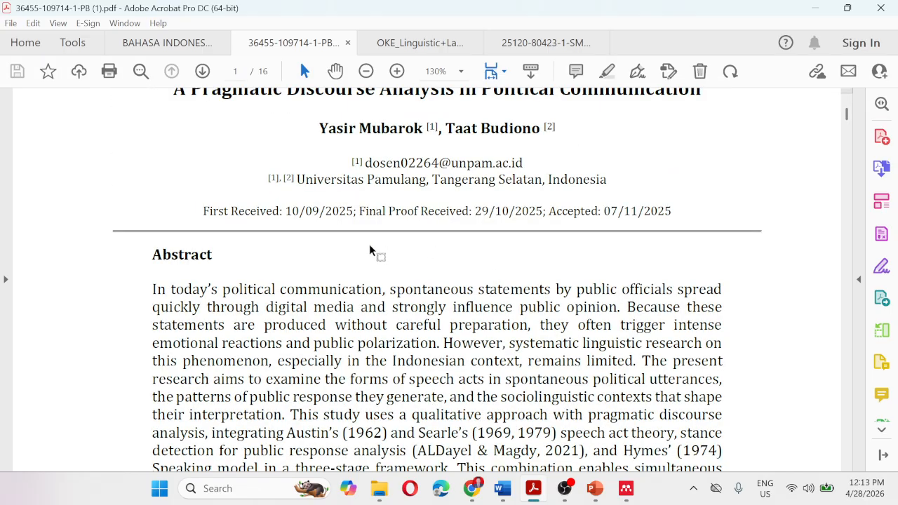
{"action": "mouse_move", "coordinate": [626, 488]}
{"action": "left_click", "coordinate": [587, 447]}
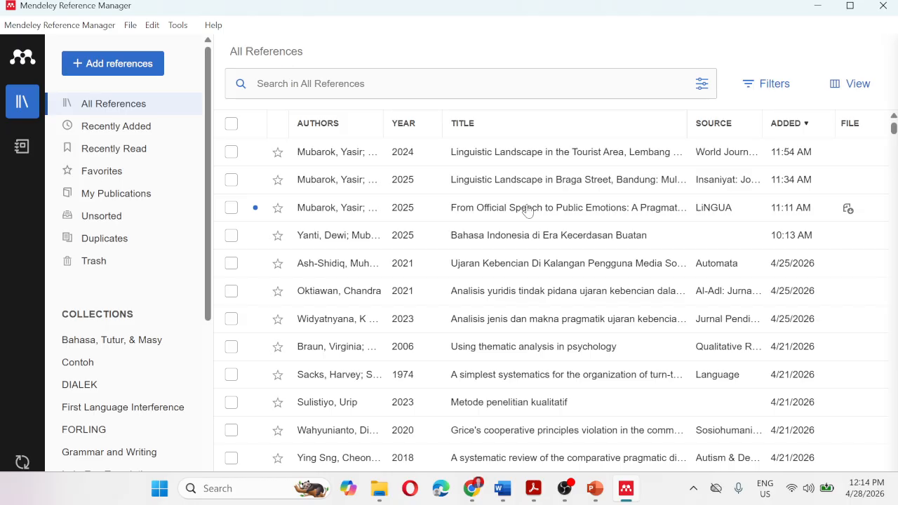
{"action": "left_click", "coordinate": [508, 494]}
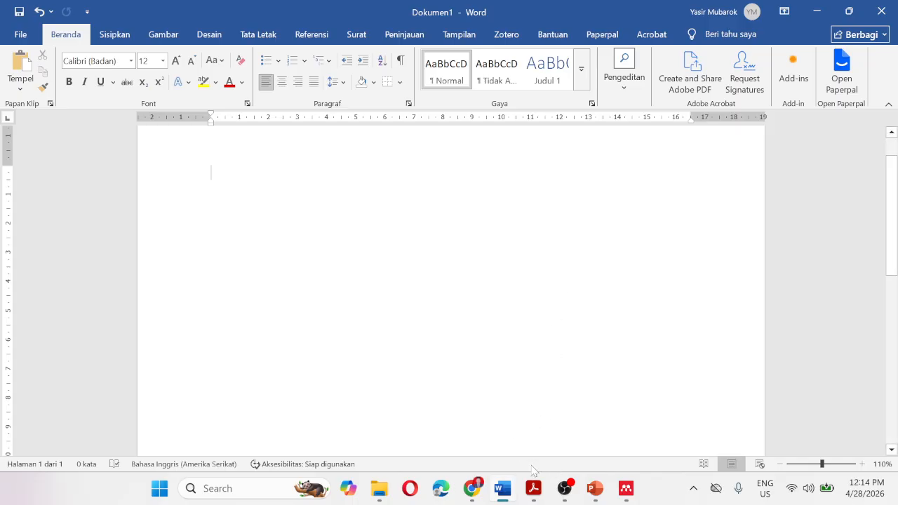
Step: Copy the sentence from "Tingkatan bahasa" to "dan wacana" in the BAHASA INDONESIA CETAK 2026 Mantap PDF into the blank Word document
{"action": "left_click", "coordinate": [465, 424]}
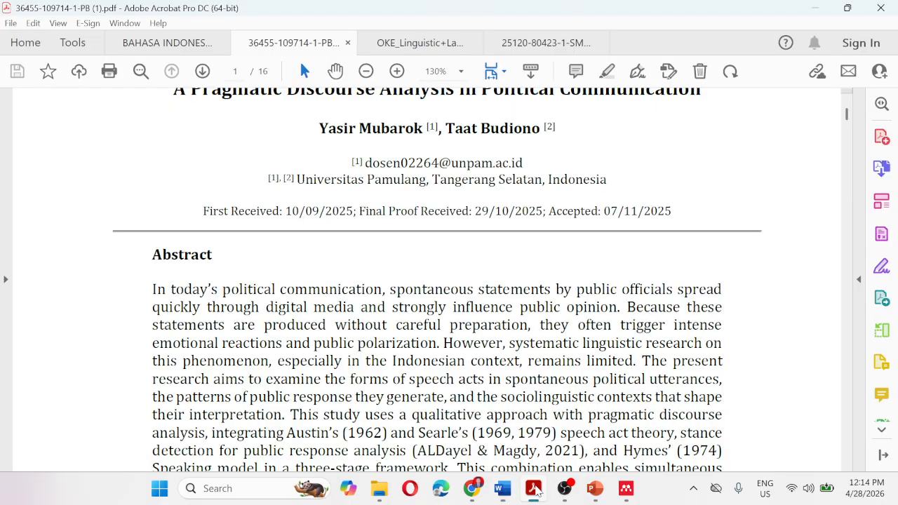
{"action": "left_click", "coordinate": [168, 43]}
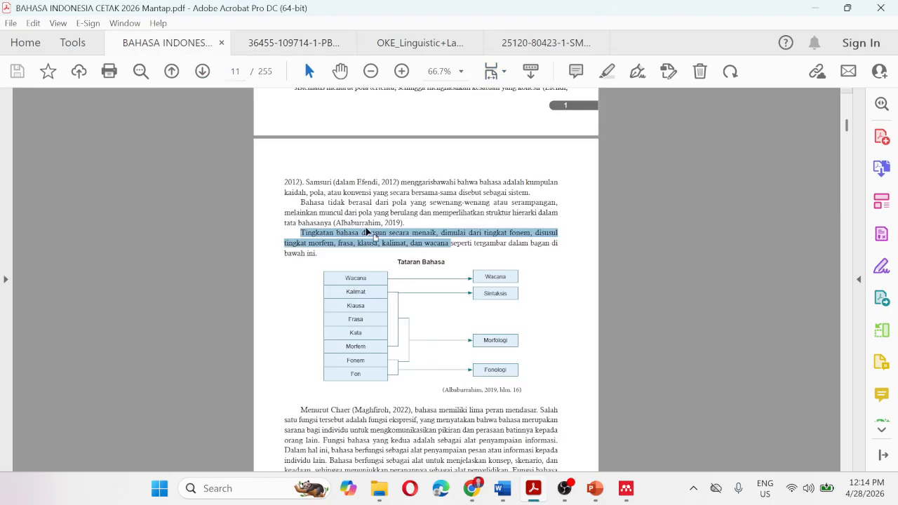
{"action": "left_click", "coordinate": [301, 217]}
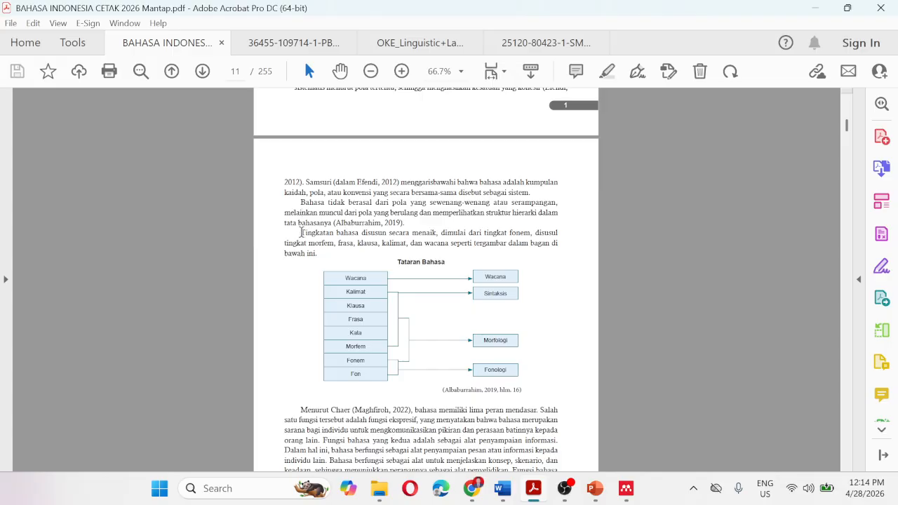
{"action": "left_click_drag", "start_coordinate": [301, 232], "coordinate": [437, 242]}
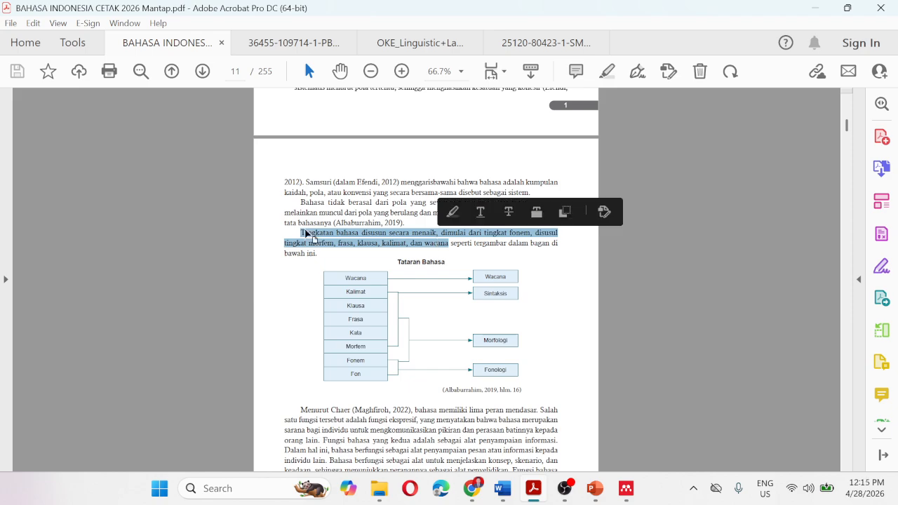
{"action": "key", "text": "ctrl+c"}
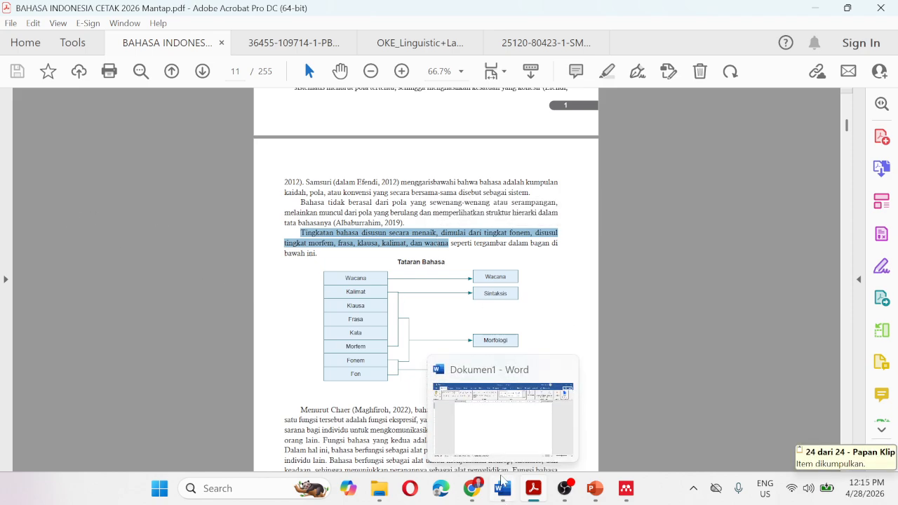
{"action": "left_click", "coordinate": [503, 491]}
{"action": "key", "text": "ctrl+v"}
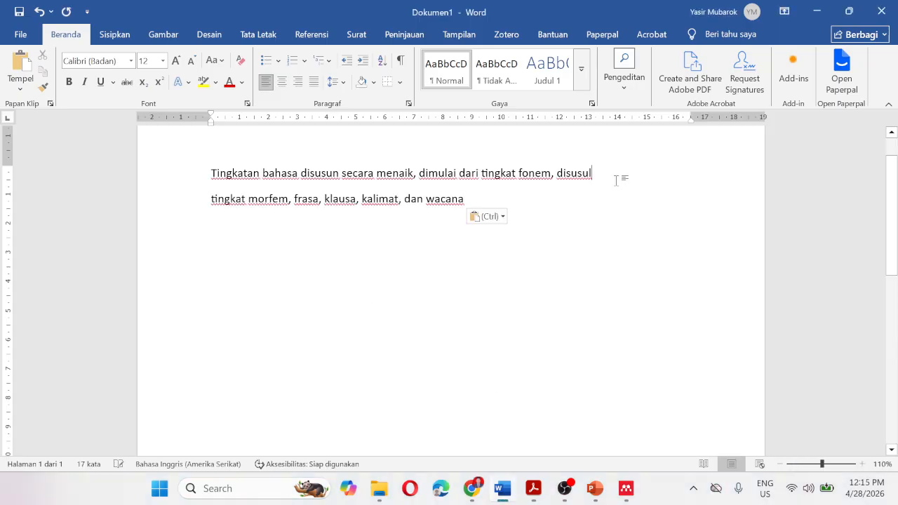
Step: Join the two lines of the pasted sentence, end it with a period and enclose its text in quotation marks
{"action": "key", "text": "Delete"}
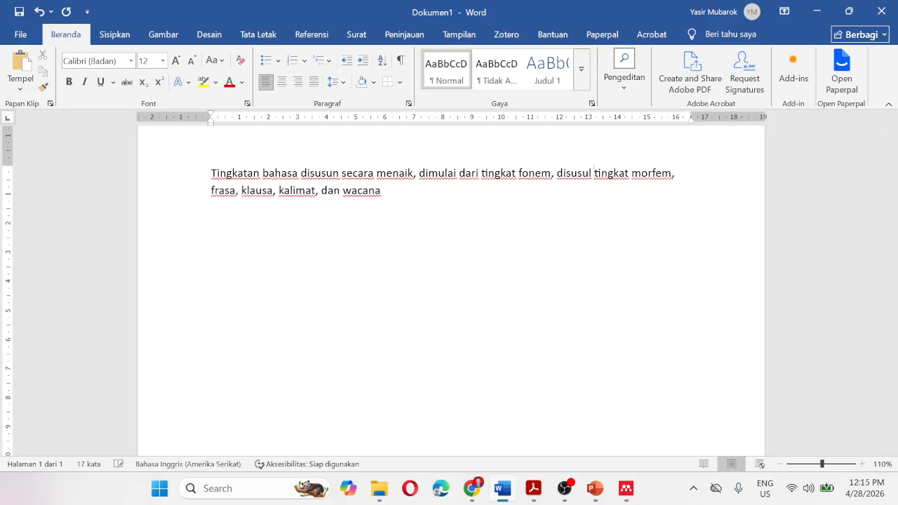
{"action": "type", "text": "."}
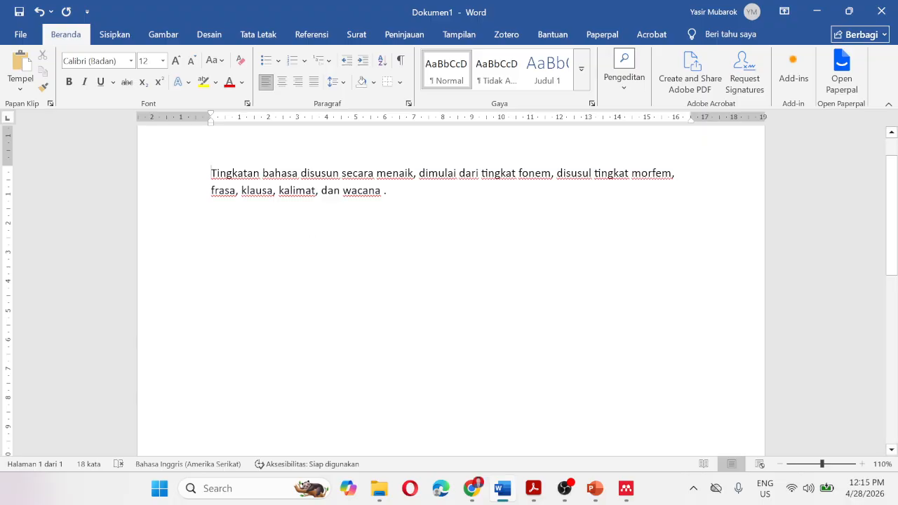
{"action": "type", "text": "“"}
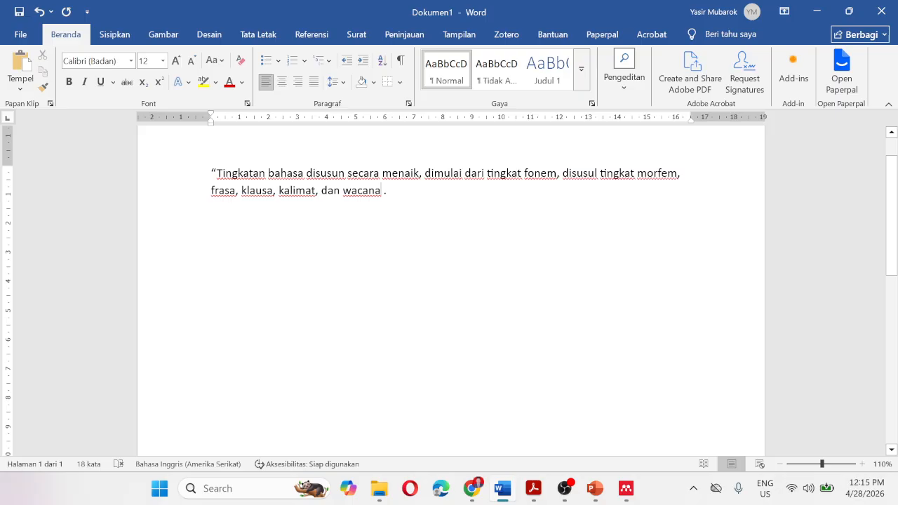
{"action": "type", "text": "”"}
Step: Check the book's title page in Acrobat, and cite "Bahasa Indonesia di Era Kecerdasan Buatan" before the Word quote's period with Mendeley Cite
{"action": "left_click", "coordinate": [533, 488]}
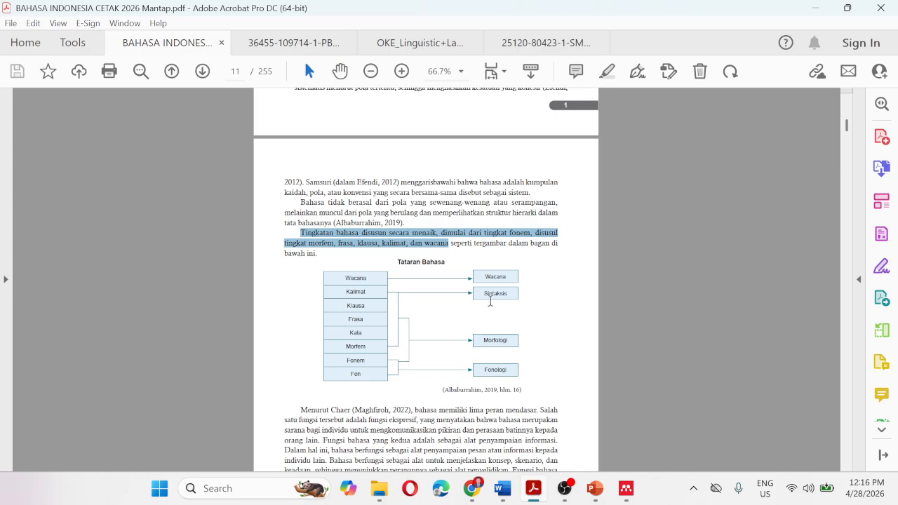
{"action": "scroll", "coordinate": [421, 281], "scroll_direction": "up", "scroll_amount": 8}
{"action": "scroll", "coordinate": [652, 274], "scroll_direction": "up", "scroll_amount": 10}
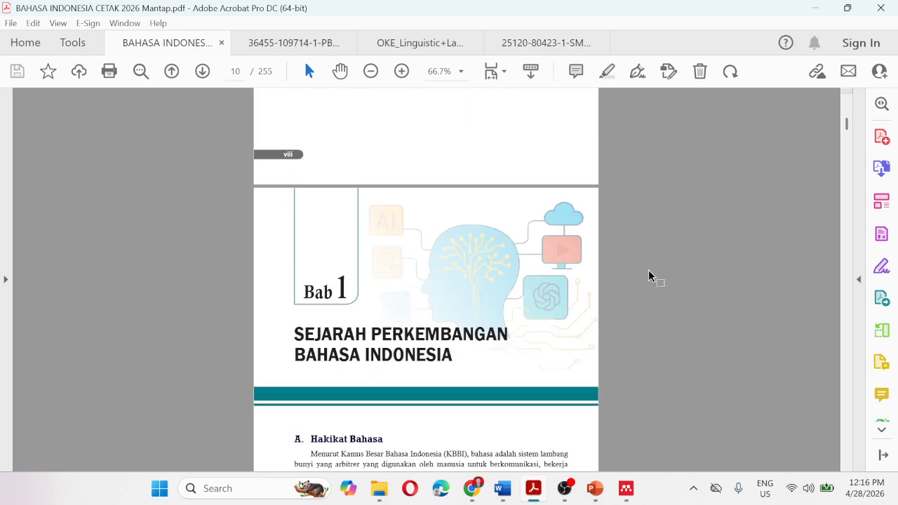
{"action": "scroll", "coordinate": [645, 271], "scroll_direction": "up", "scroll_amount": 12}
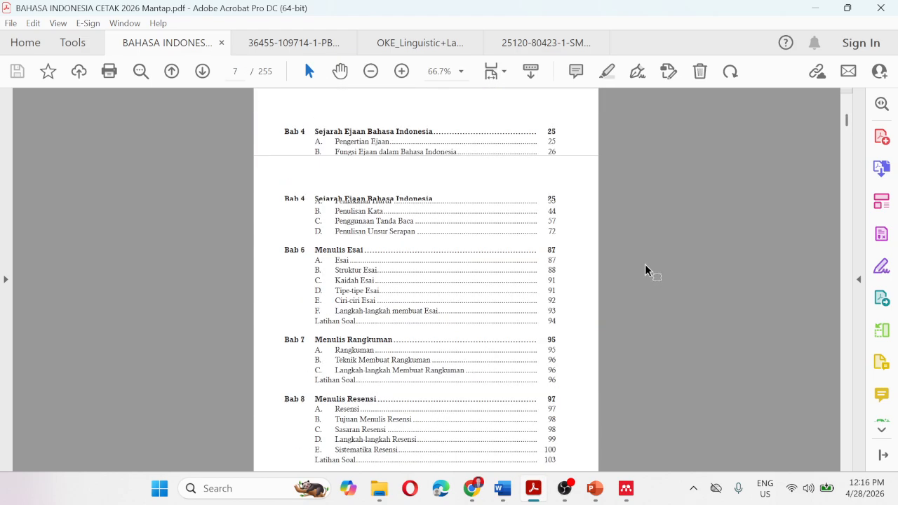
{"action": "scroll", "coordinate": [622, 250], "scroll_direction": "up", "scroll_amount": 10}
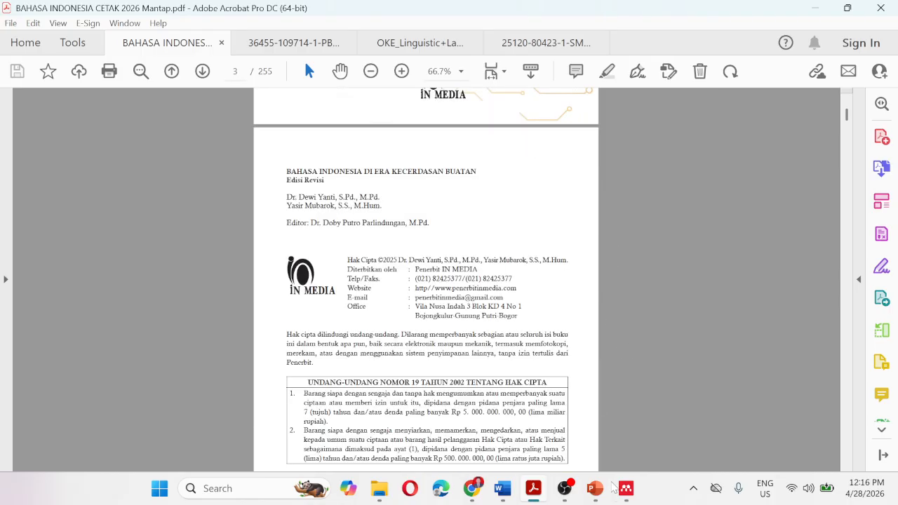
{"action": "left_click", "coordinate": [503, 495]}
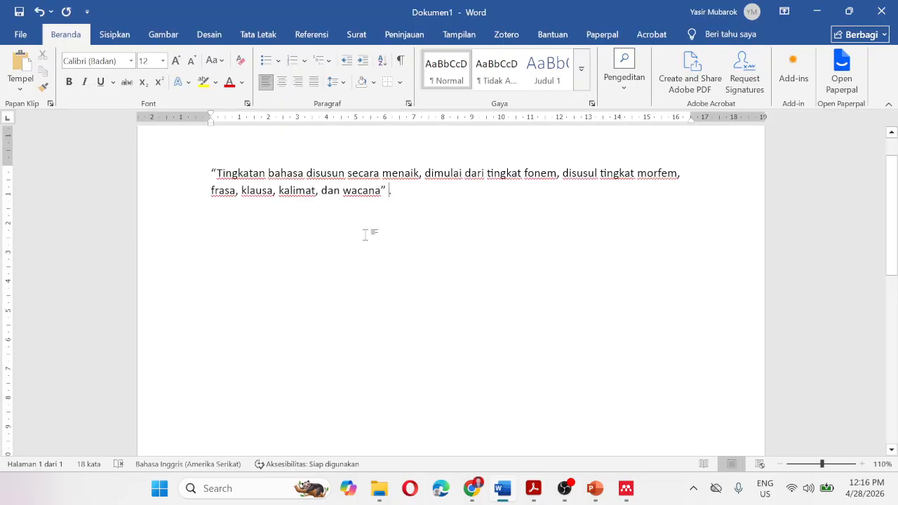
{"action": "left_click", "coordinate": [310, 35]}
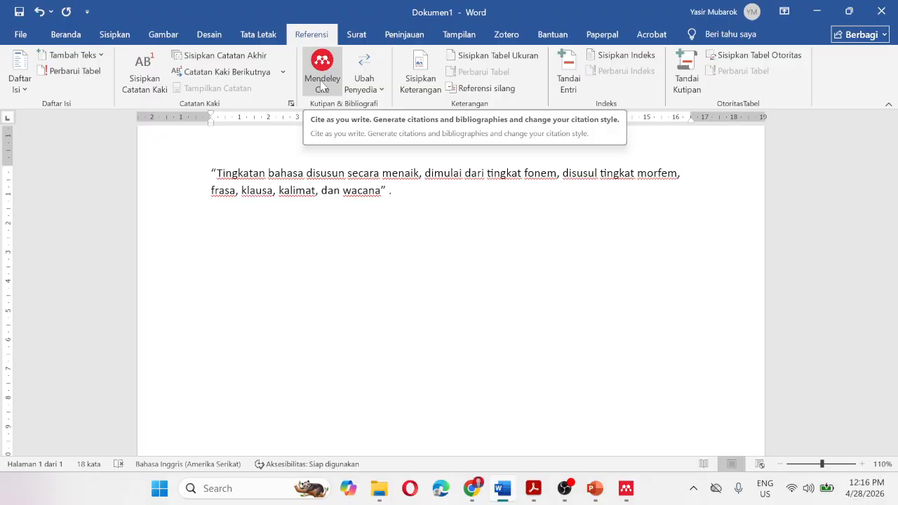
{"action": "left_click", "coordinate": [322, 83]}
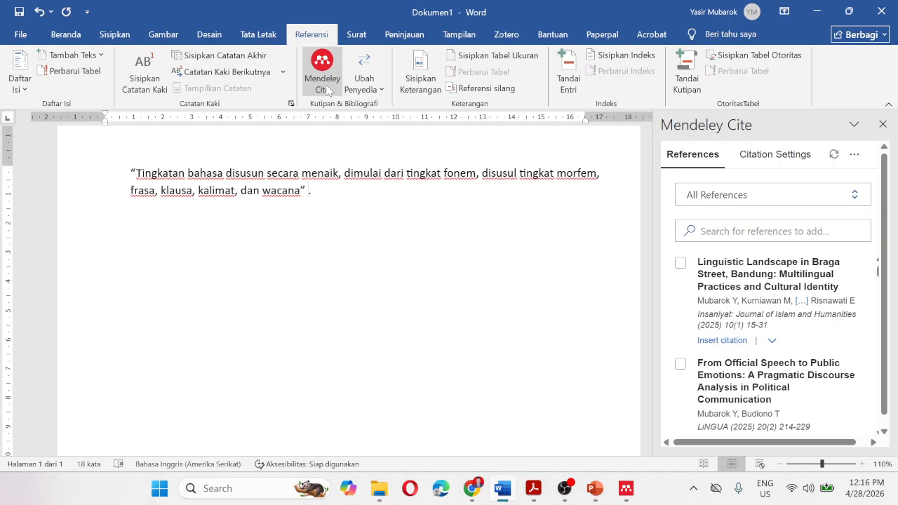
{"action": "scroll", "coordinate": [764, 330], "scroll_direction": "down", "scroll_amount": 2}
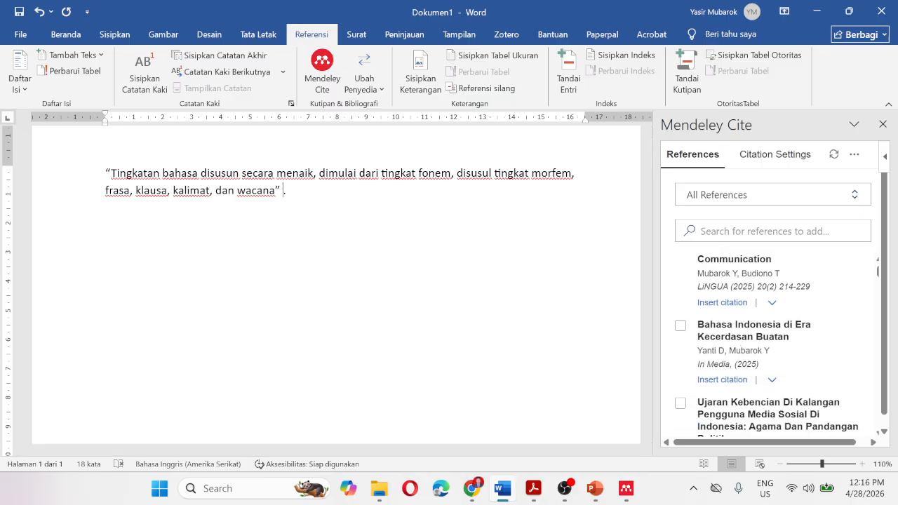
{"action": "left_click", "coordinate": [680, 331]}
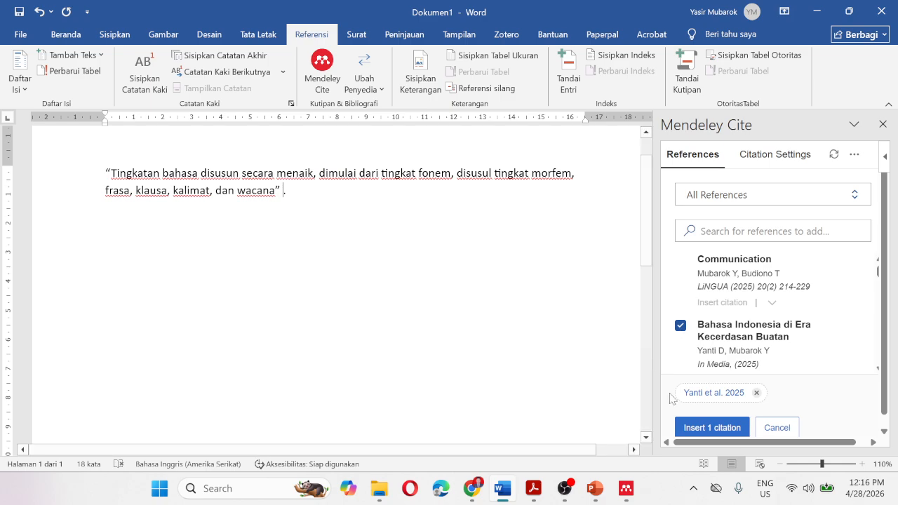
{"action": "left_click", "coordinate": [711, 428]}
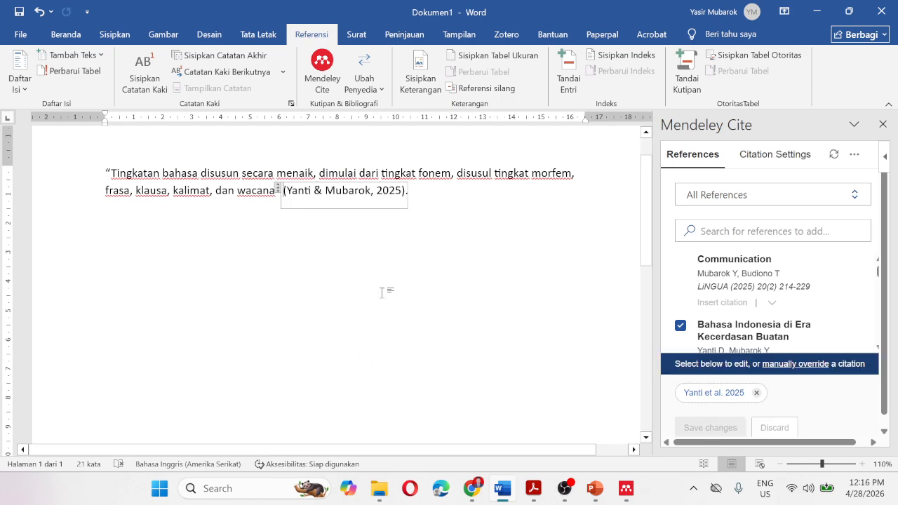
{"action": "left_click", "coordinate": [411, 191]}
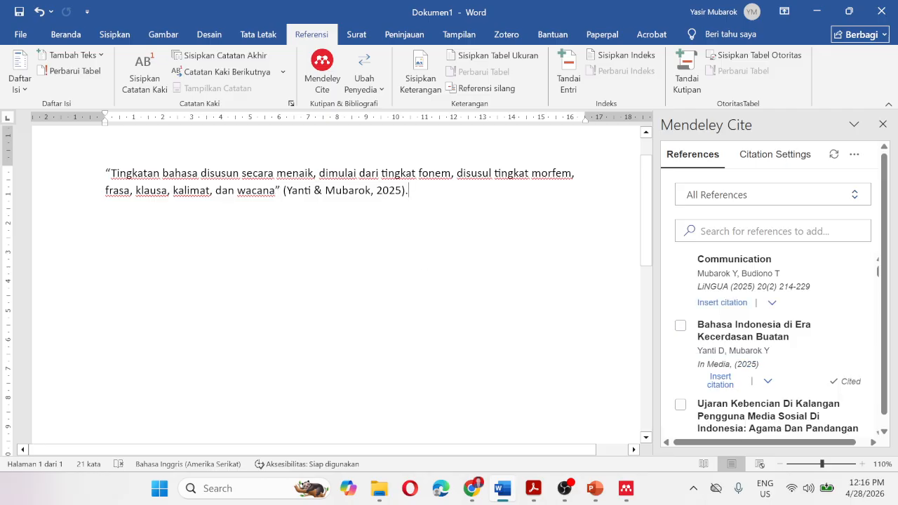
{"action": "key", "text": "Return"}
{"action": "mouse_move", "coordinate": [533, 489]}
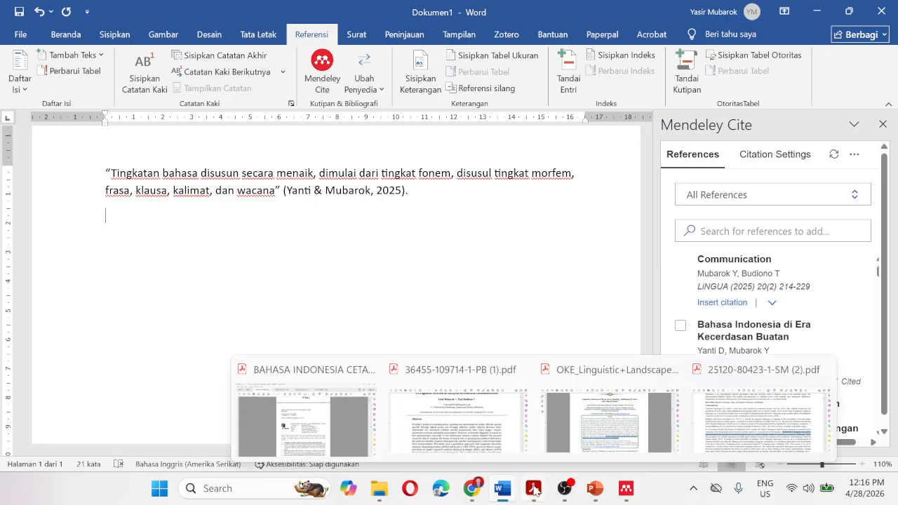
{"action": "left_click", "coordinate": [533, 489]}
{"action": "left_click", "coordinate": [293, 48]}
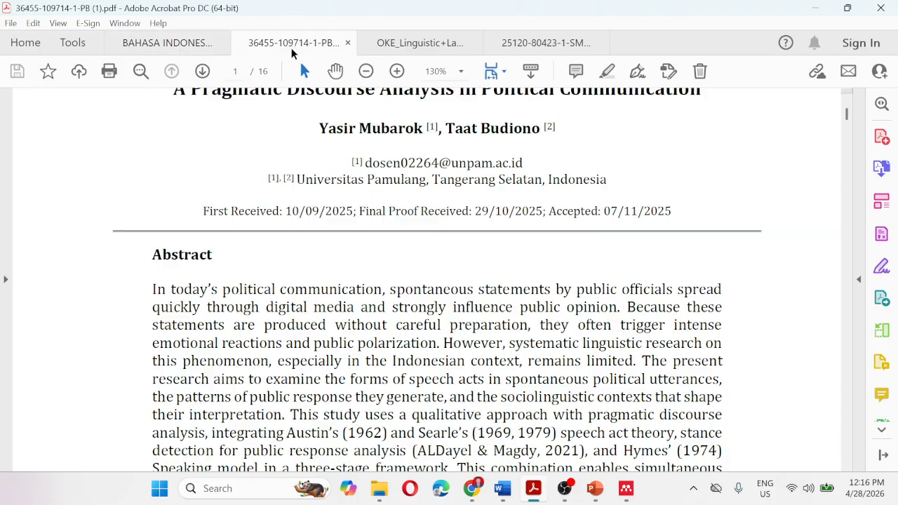
{"action": "scroll", "coordinate": [364, 195], "scroll_direction": "up", "scroll_amount": 3}
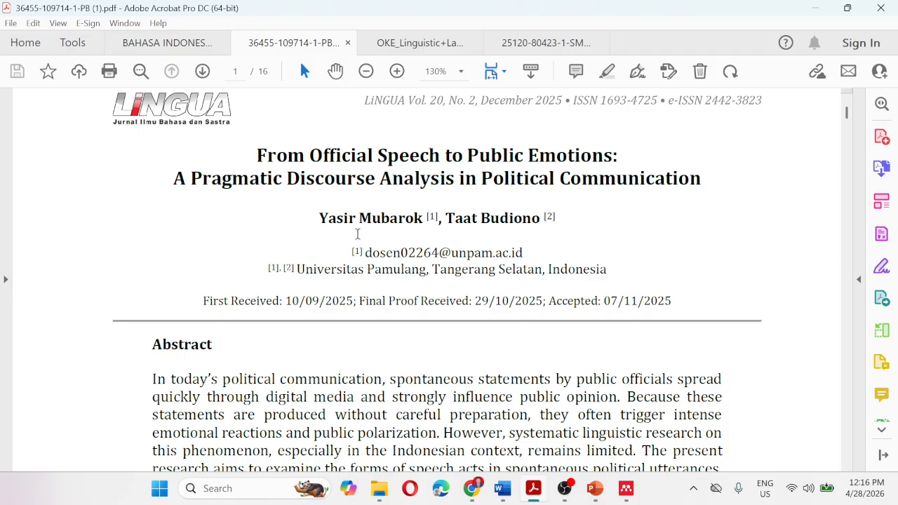
{"action": "scroll", "coordinate": [357, 233], "scroll_direction": "down", "scroll_amount": 15}
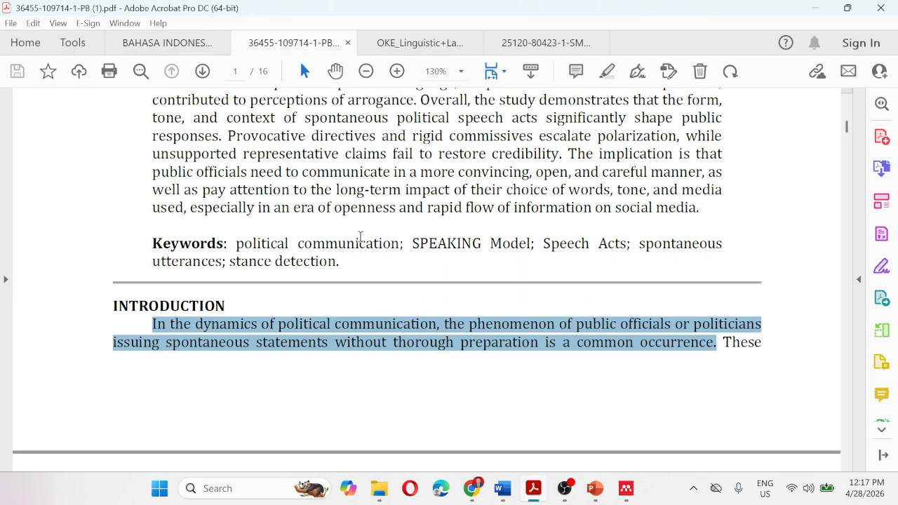
{"action": "left_click", "coordinate": [189, 323]}
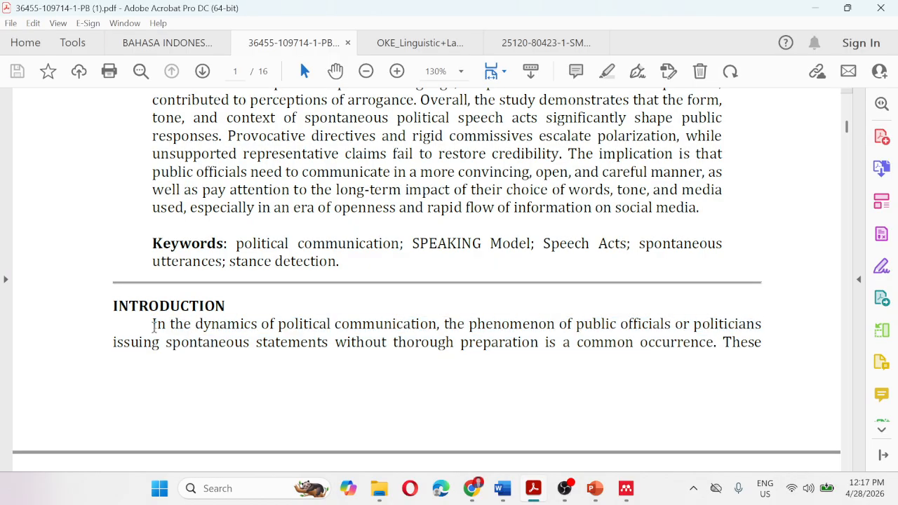
{"action": "left_click_drag", "start_coordinate": [153, 326], "coordinate": [715, 342]}
{"action": "key", "text": "ctrl+c"}
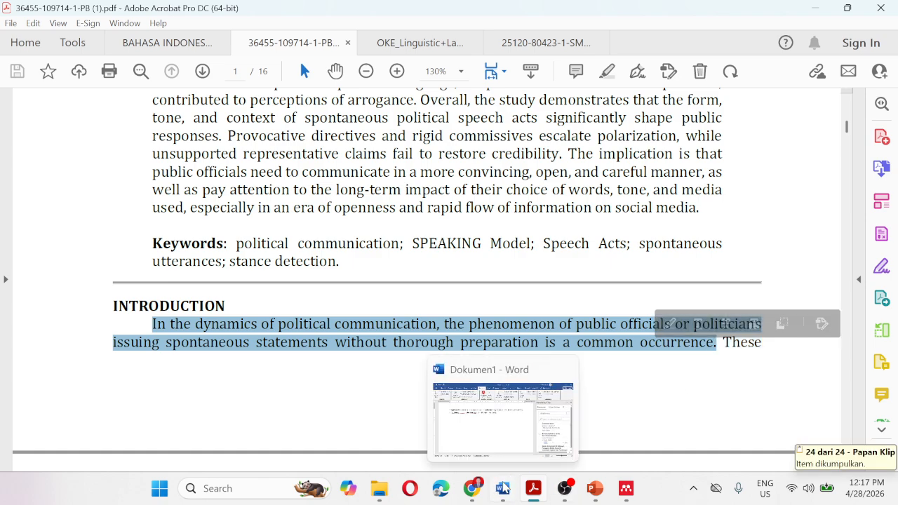
{"action": "left_click", "coordinate": [502, 488]}
{"action": "key", "text": "ctrl+v"}
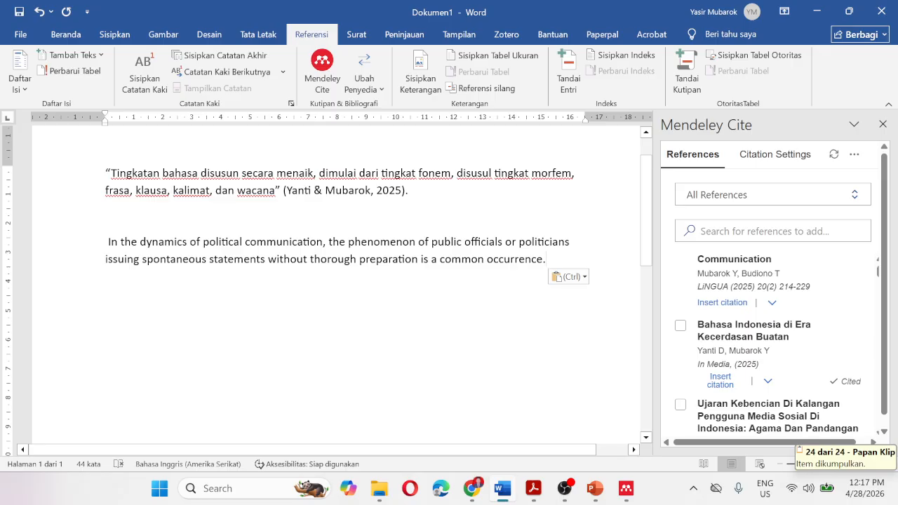
Step: Remove the leading space from the pasted English sentence and enclose its text in quotation marks
{"action": "key", "text": "Delete"}
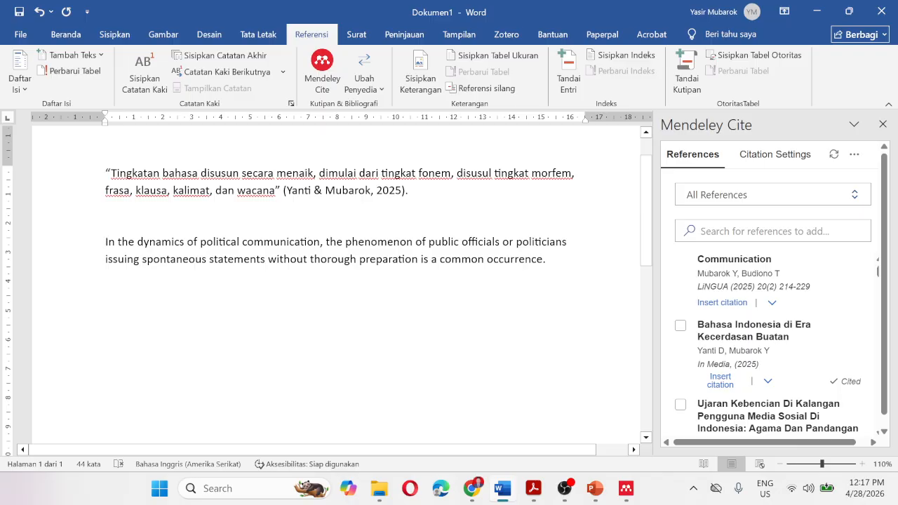
{"action": "type", "text": "\""}
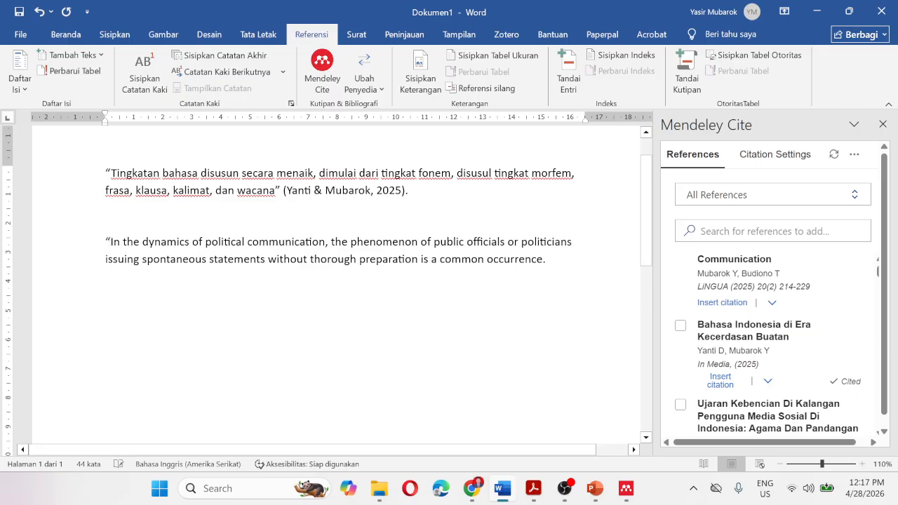
{"action": "type", "text": "\""}
Step: Introduce the English quote with "Menurut bahwa" and change its first word to lowercase "in"
{"action": "type", "text": "Menurut "}
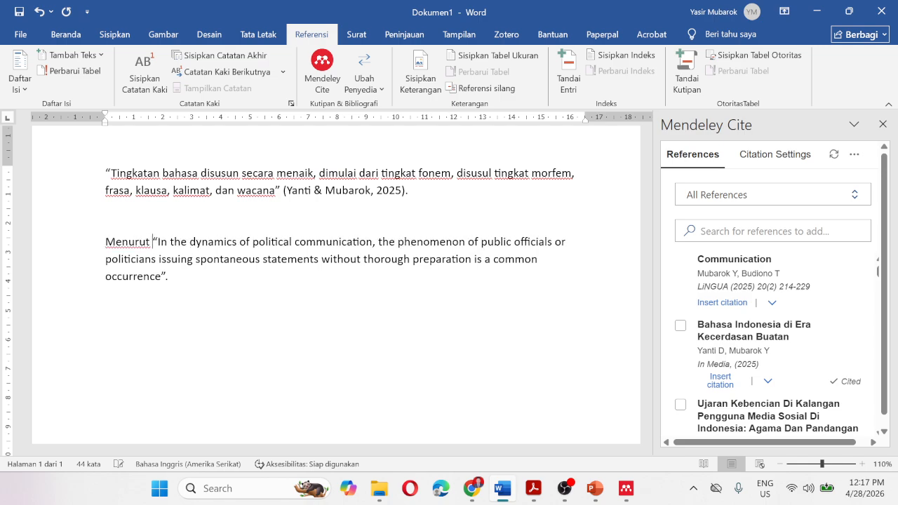
{"action": "type", "text": "bahwa"}
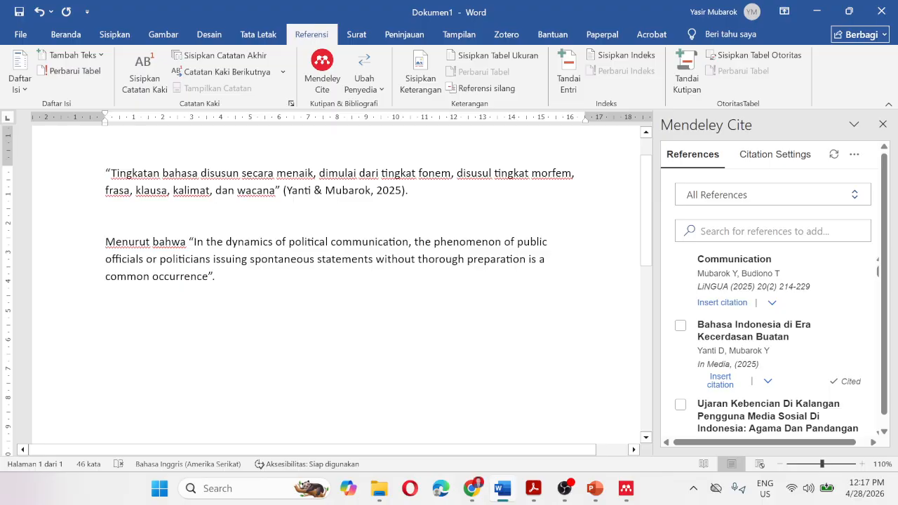
{"action": "key", "text": "BackSpace"}
{"action": "type", "text": "i"}
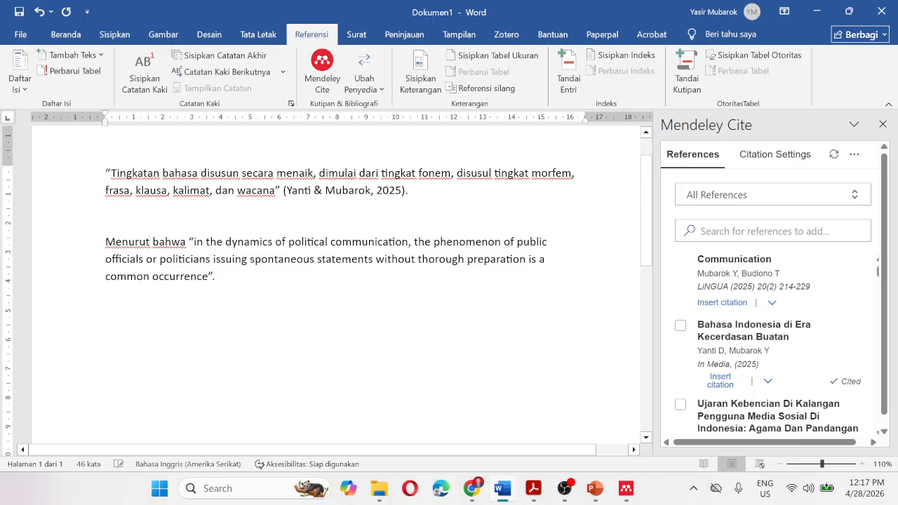
Step: Check the speech article's title page in Acrobat, and cite "From Official Speech to Public Emotions" after "Menurut" in Word, displayed as Author (Year)
{"action": "left_click", "coordinate": [535, 489]}
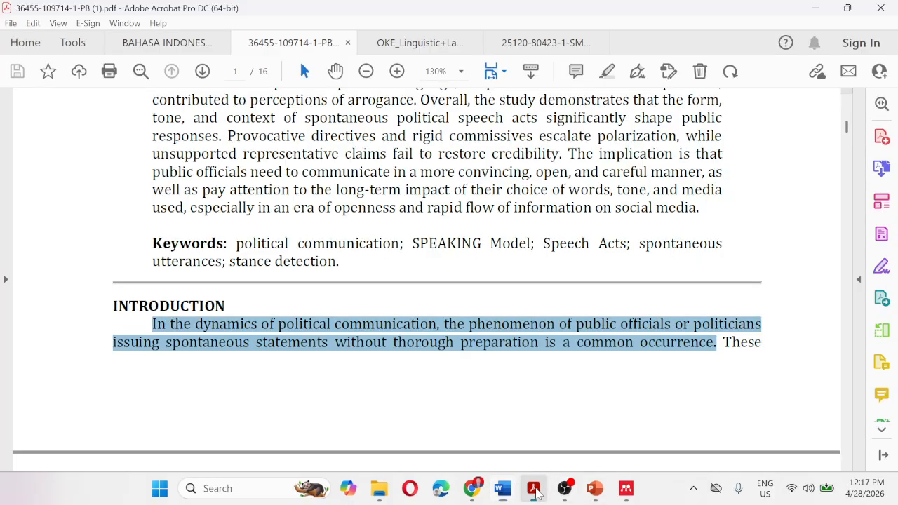
{"action": "scroll", "coordinate": [414, 295], "scroll_direction": "up", "scroll_amount": 10}
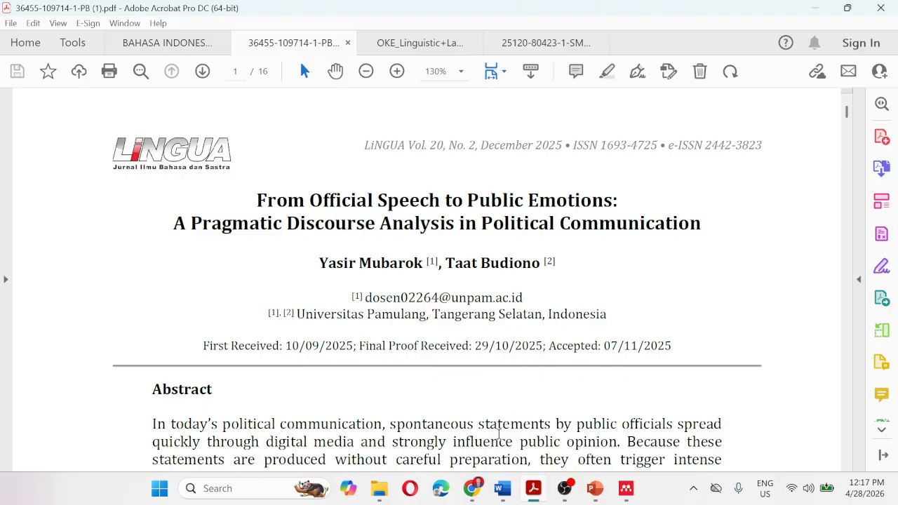
{"action": "left_click", "coordinate": [502, 488]}
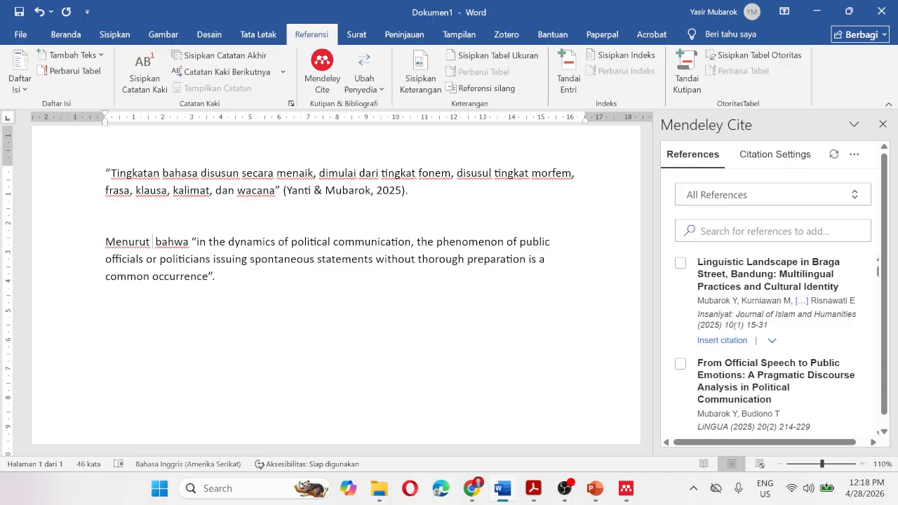
{"action": "left_click", "coordinate": [679, 365]}
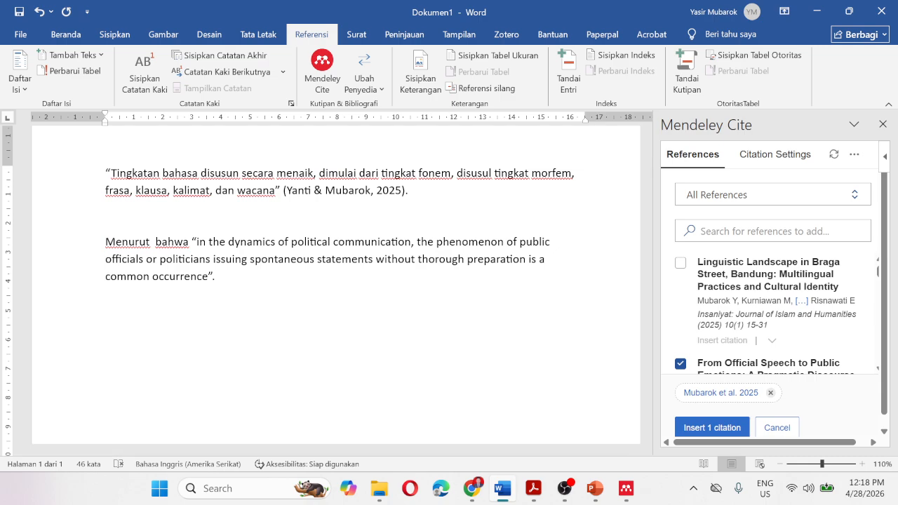
{"action": "left_click", "coordinate": [730, 393]}
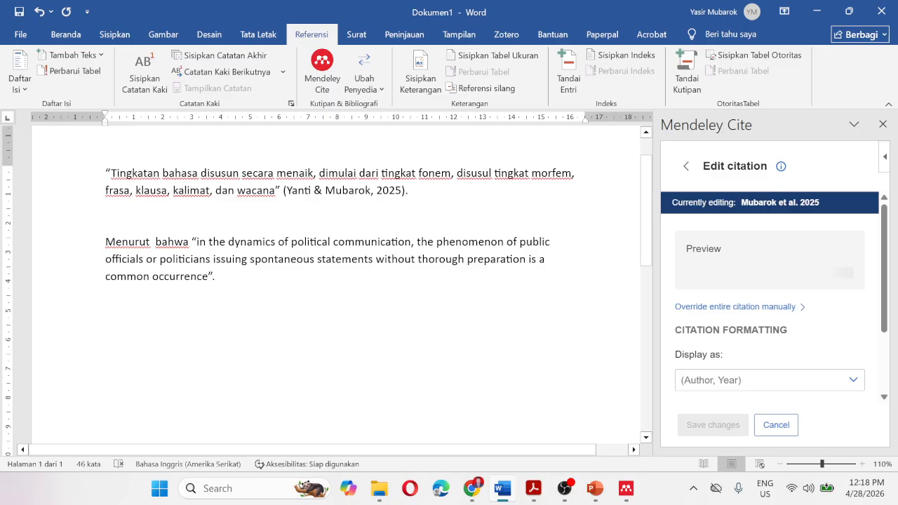
{"action": "left_click", "coordinate": [701, 385]}
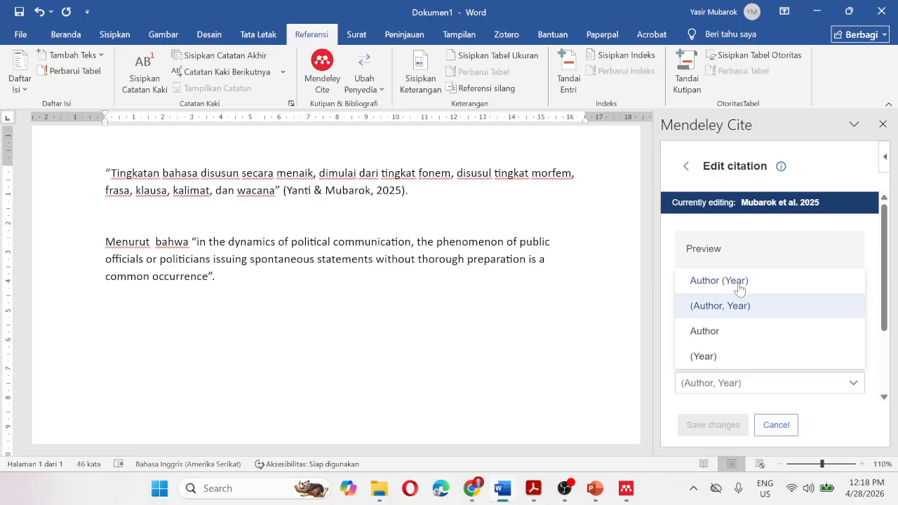
{"action": "left_click", "coordinate": [738, 281]}
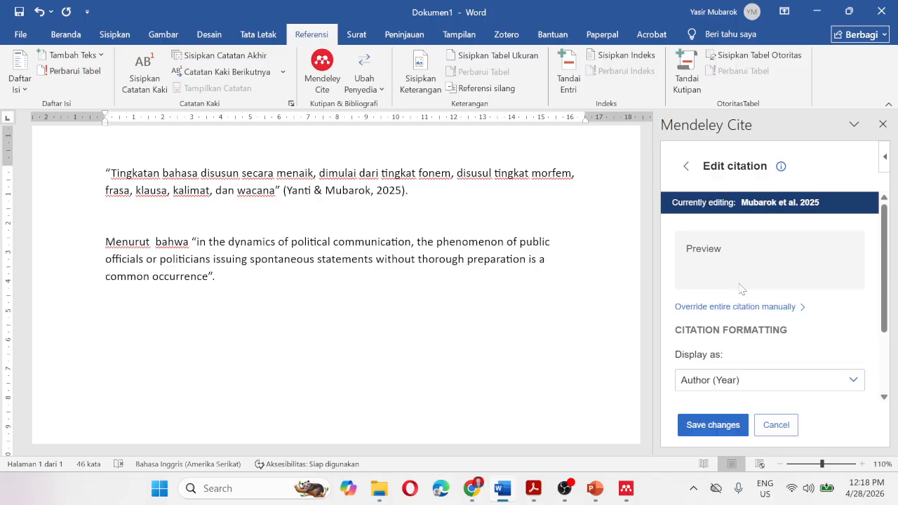
{"action": "left_click", "coordinate": [699, 425]}
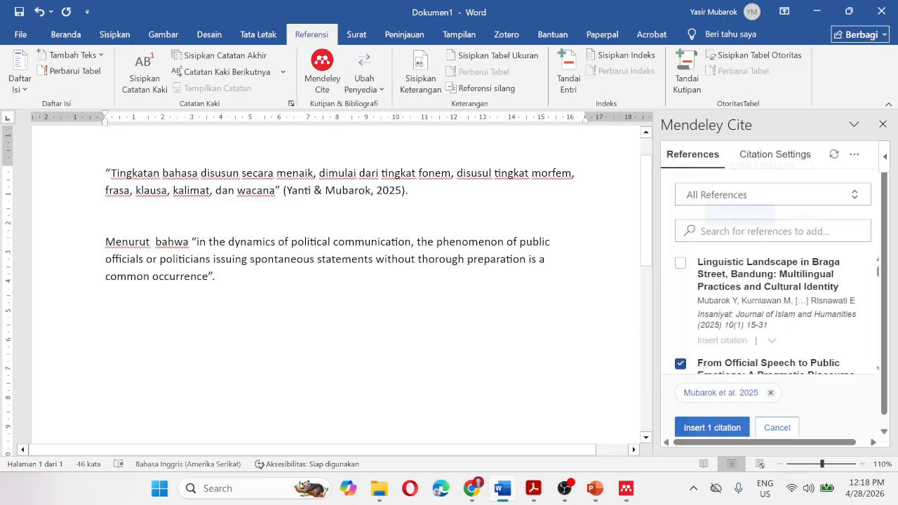
{"action": "left_click", "coordinate": [711, 428]}
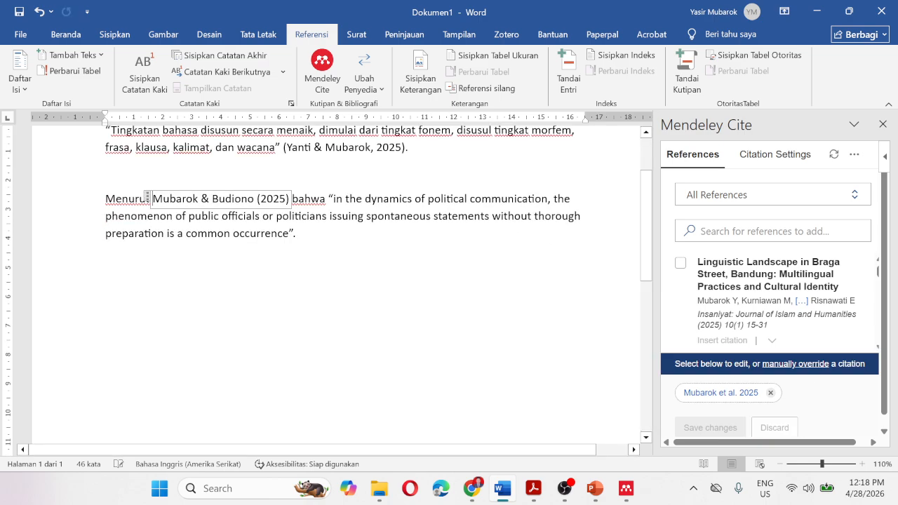
{"action": "left_click", "coordinate": [358, 251]}
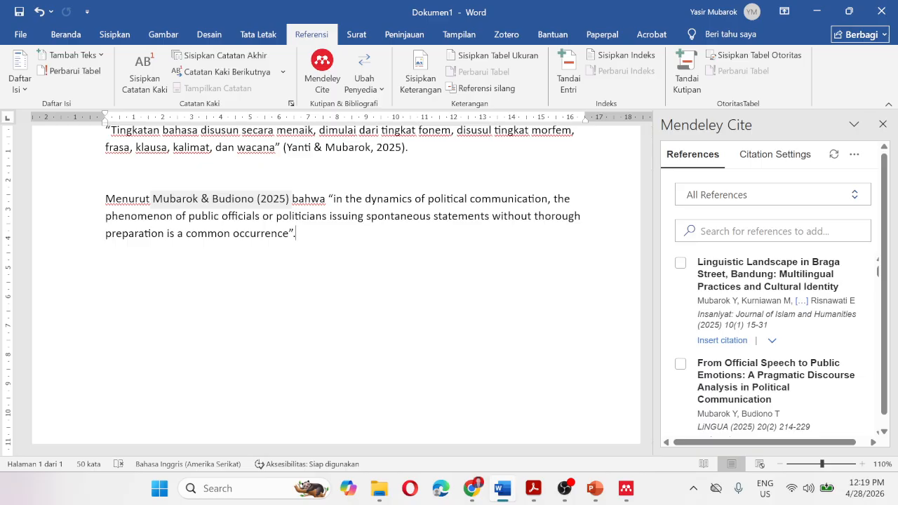
Step: Replace the ampersand between the authors in the citation after "Menurut" with "dan"
{"action": "left_click", "coordinate": [209, 200]}
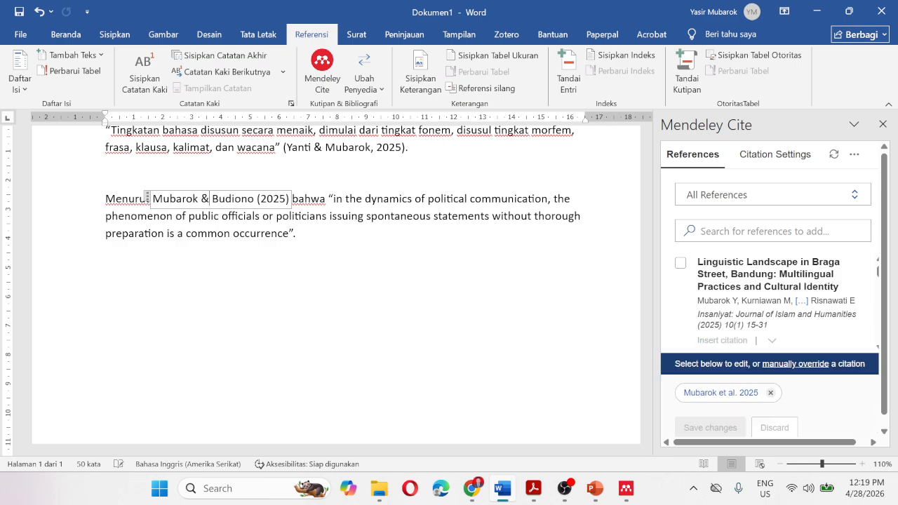
{"action": "key", "text": "BackSpace"}
{"action": "type", "text": "dan"}
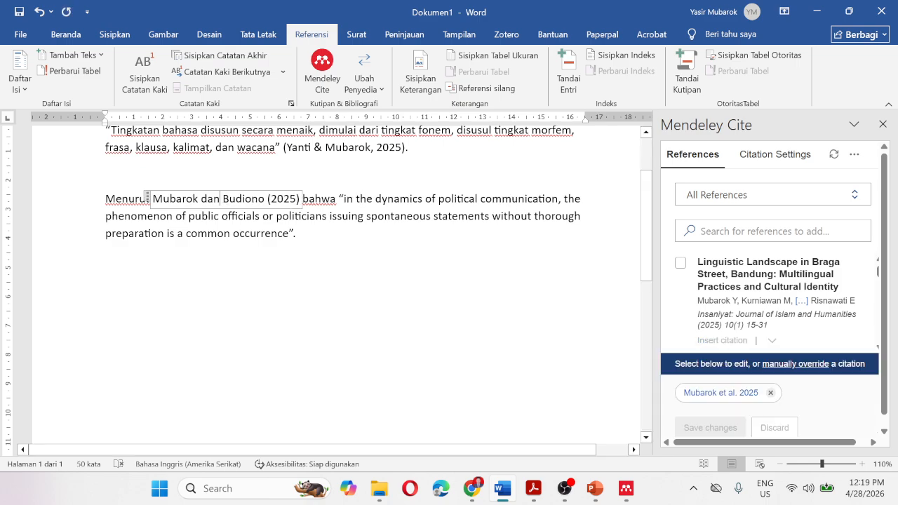
{"action": "left_click", "coordinate": [295, 234]}
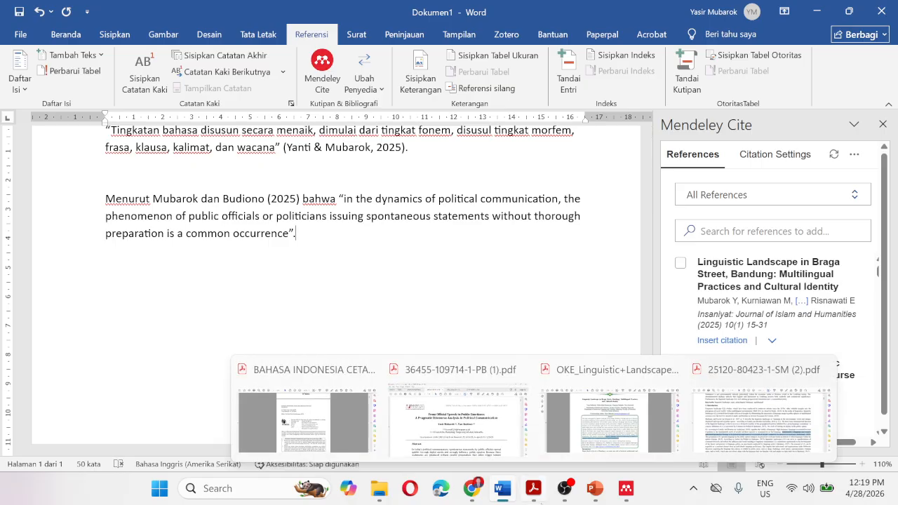
Step: Copy the highlighted end of the abstract in the OKE_Linguistic Landscape PDF into a new paragraph below the second quote in Word
{"action": "left_click", "coordinate": [533, 490]}
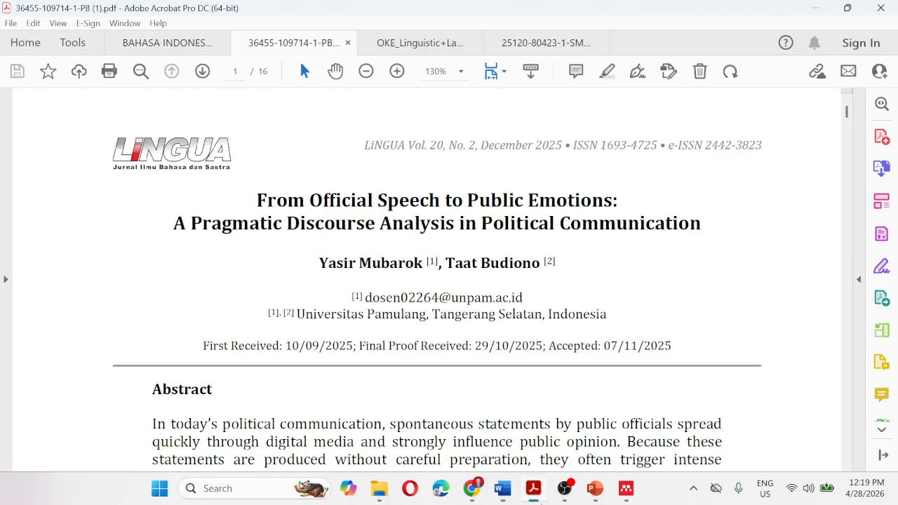
{"action": "left_click", "coordinate": [405, 39]}
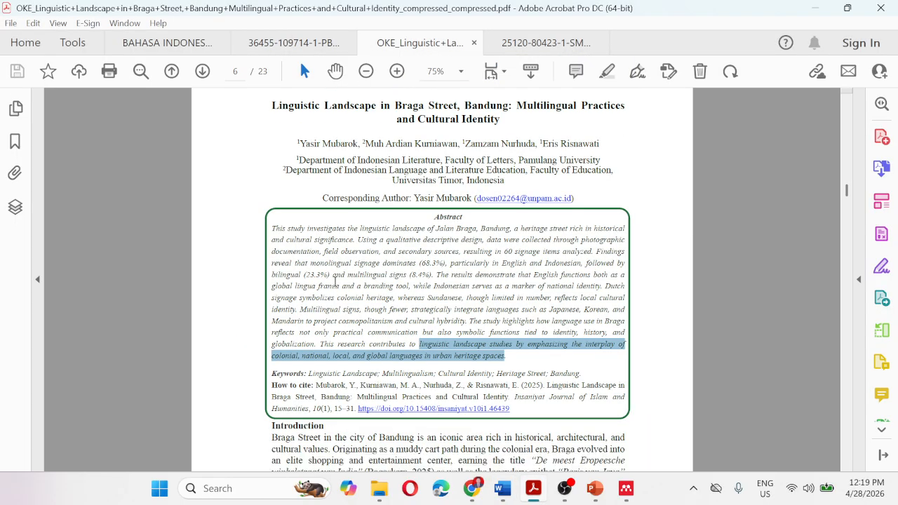
{"action": "scroll", "coordinate": [335, 281], "scroll_direction": "up", "scroll_amount": 3}
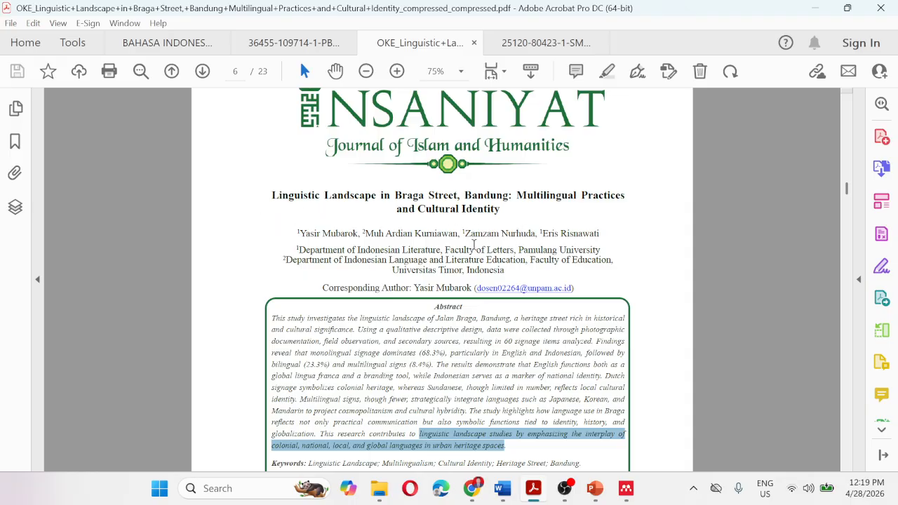
{"action": "scroll", "coordinate": [473, 245], "scroll_direction": "down", "scroll_amount": 2}
{"action": "key", "text": "ctrl+c"}
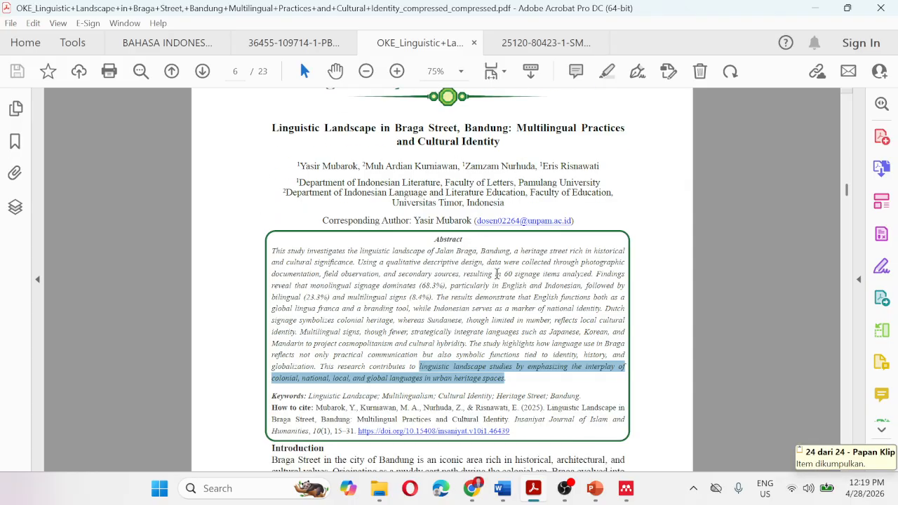
{"action": "left_click", "coordinate": [483, 446]}
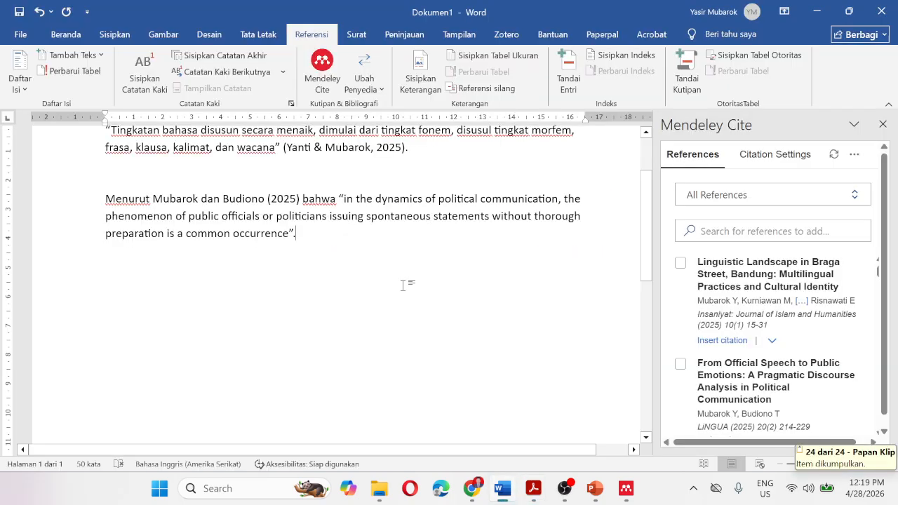
{"action": "key", "text": "Return"}
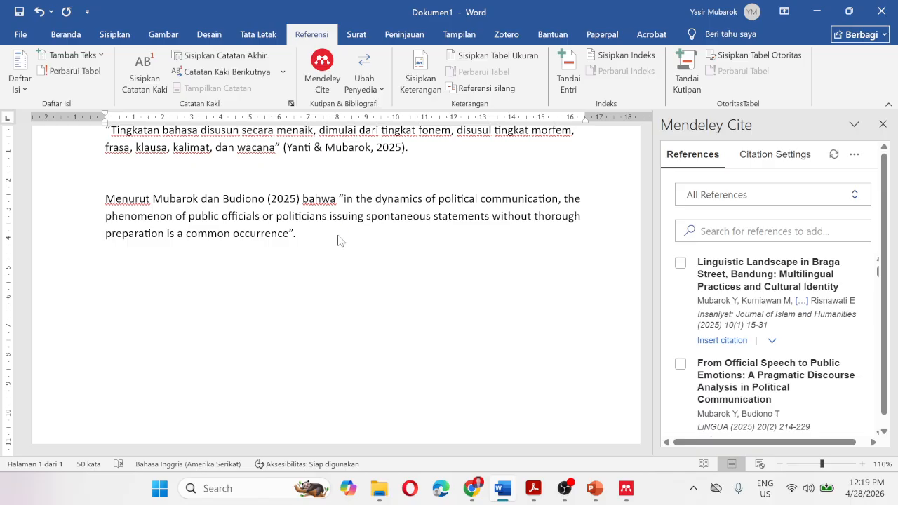
{"action": "key", "text": "ctrl+v"}
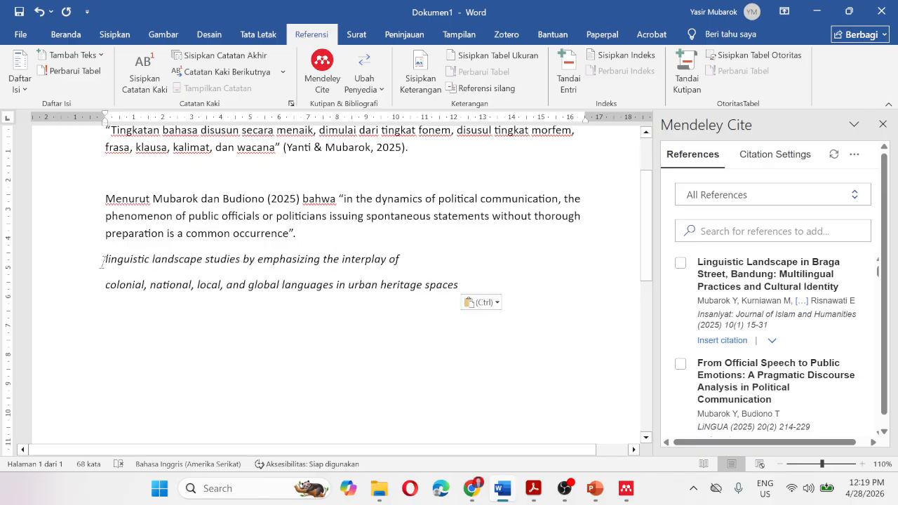
Step: Remove the italics from the pasted linguistic landscape text and join its two lines into one paragraph
{"action": "left_click_drag", "start_coordinate": [102, 261], "coordinate": [102, 286]}
{"action": "key", "text": "ctrl+i"}
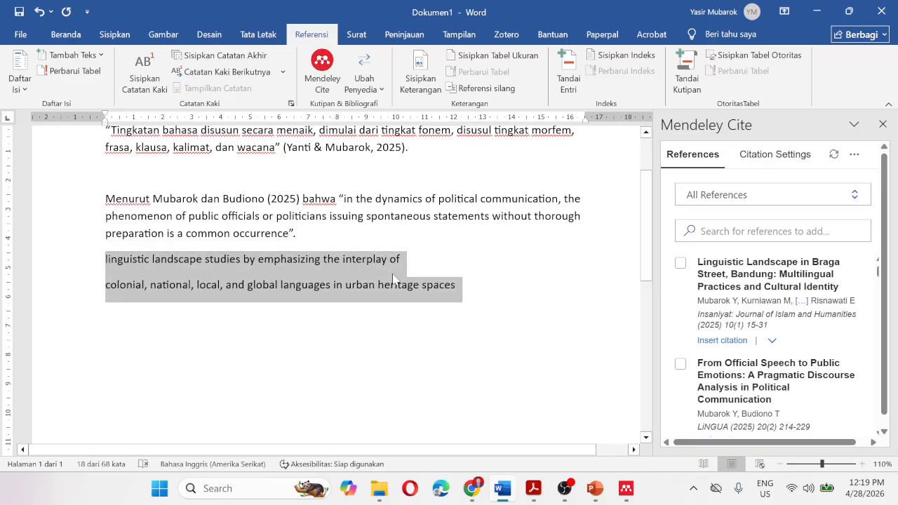
{"action": "left_click", "coordinate": [421, 264]}
{"action": "key", "text": "Delete"}
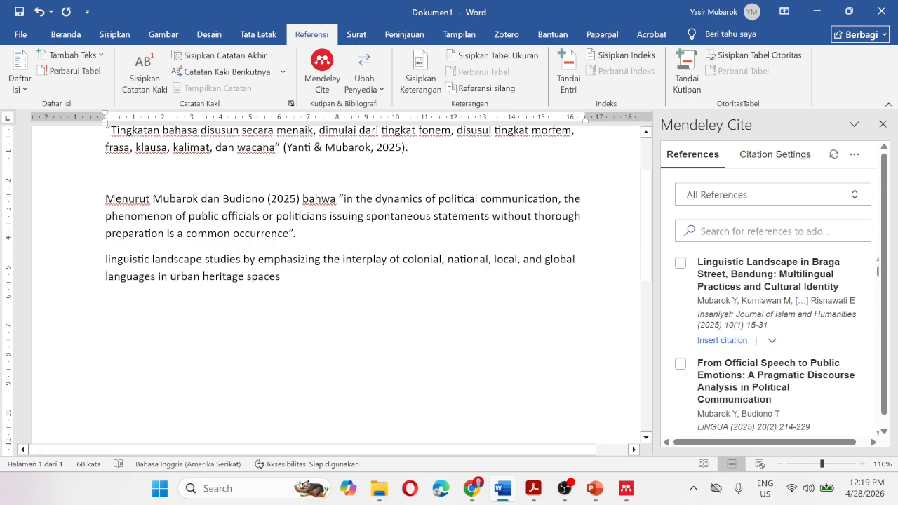
Step: Capitalize the first word as "Linguistic", enclose the new paragraph's text in quotation marks, and end it with a period
{"action": "key", "text": "Delete"}
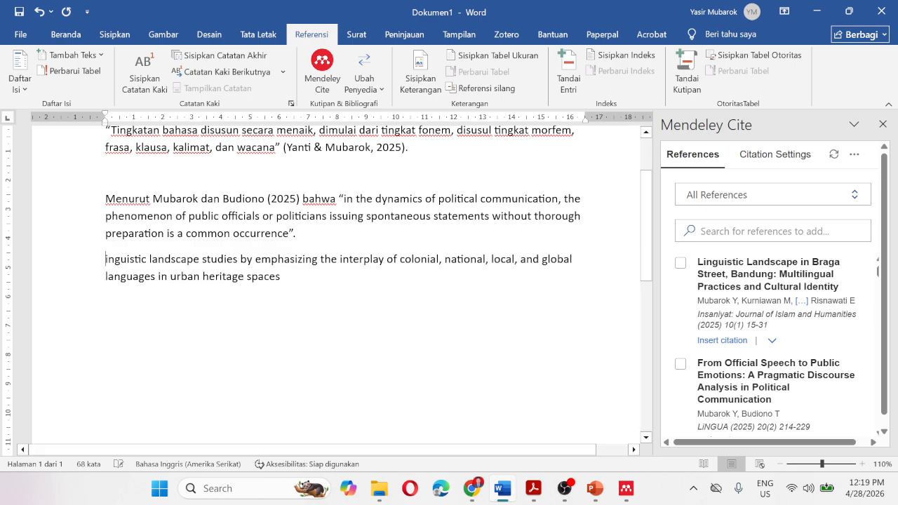
{"action": "type", "text": "L"}
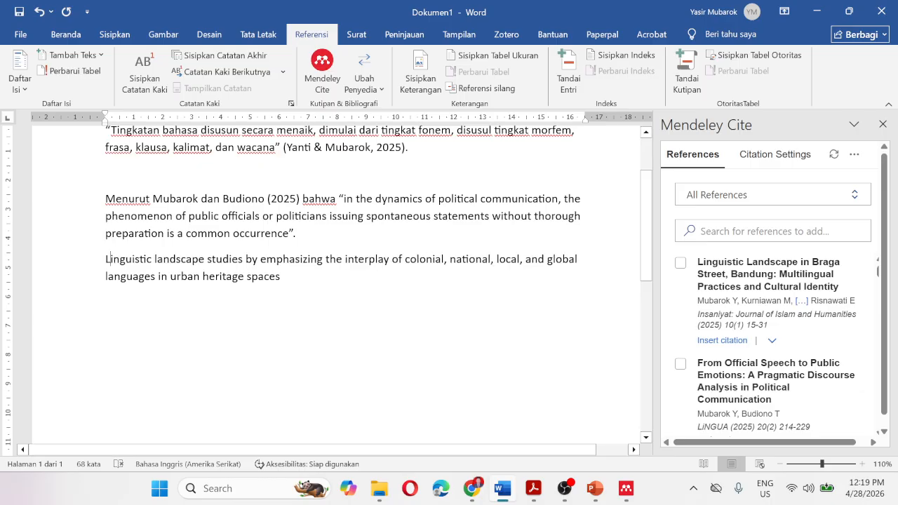
{"action": "type", "text": "."}
{"action": "key", "text": "Left"}
{"action": "type", "text": "\""}
{"action": "key", "text": "BackSpace"}
{"action": "type", "text": "“"}
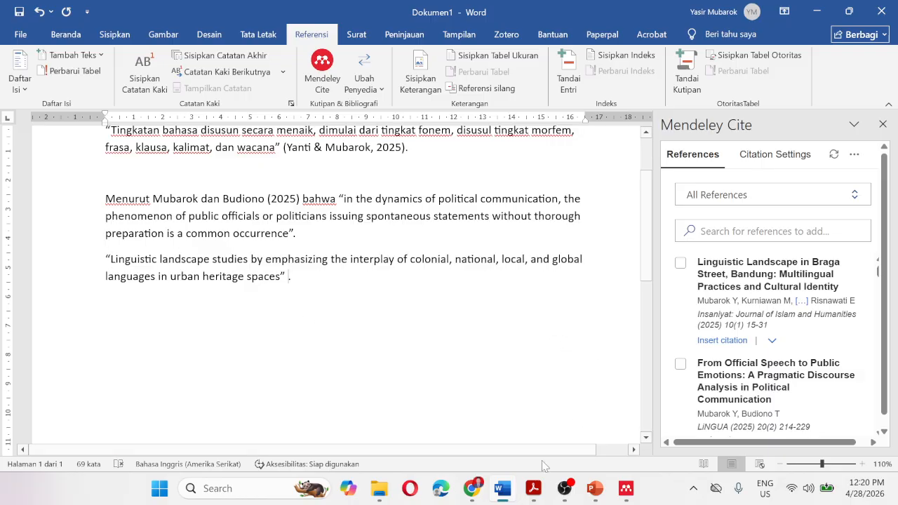
Step: Check the Braga Street article's title page in Acrobat, and cite "Linguistic Landscape in Braga Street, Bandung" before the third quote's period in Word
{"action": "left_click", "coordinate": [533, 488]}
{"action": "scroll", "coordinate": [357, 277], "scroll_direction": "up", "scroll_amount": 3}
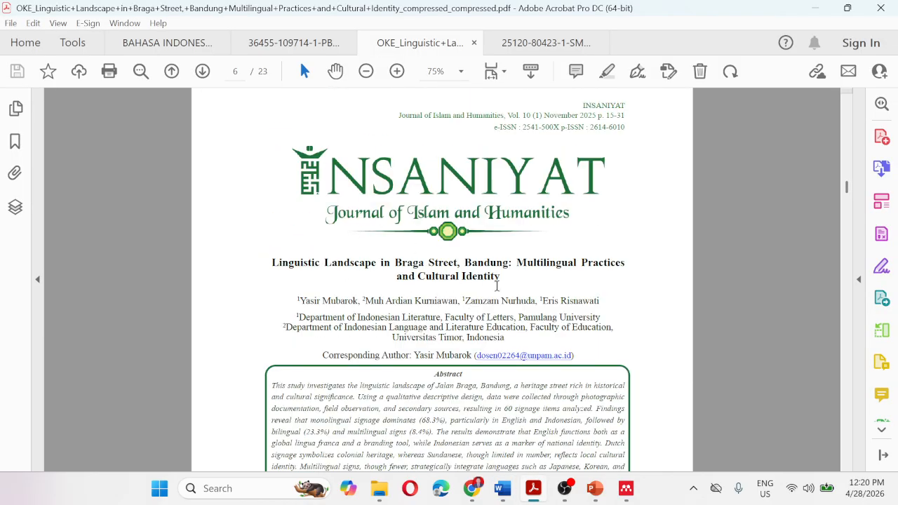
{"action": "mouse_move", "coordinate": [480, 493]}
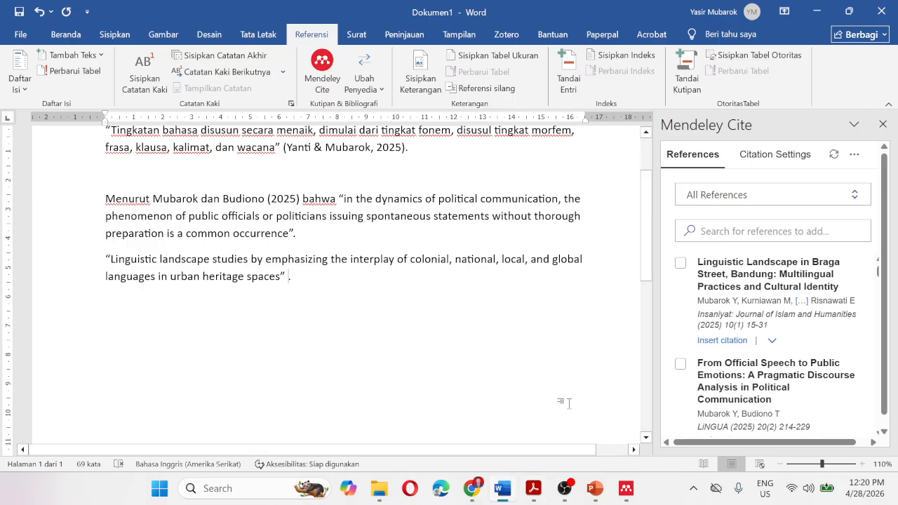
{"action": "scroll", "coordinate": [764, 351], "scroll_direction": "down", "scroll_amount": 2}
{"action": "scroll", "coordinate": [764, 350], "scroll_direction": "up", "scroll_amount": 2}
{"action": "scroll", "coordinate": [765, 350], "scroll_direction": "down", "scroll_amount": 2}
{"action": "scroll", "coordinate": [694, 281], "scroll_direction": "up", "scroll_amount": 2}
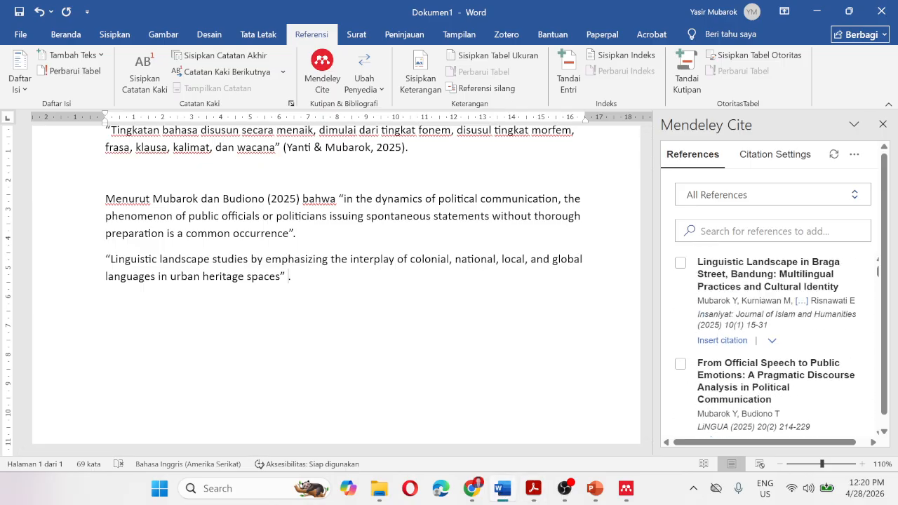
{"action": "left_click", "coordinate": [681, 265]}
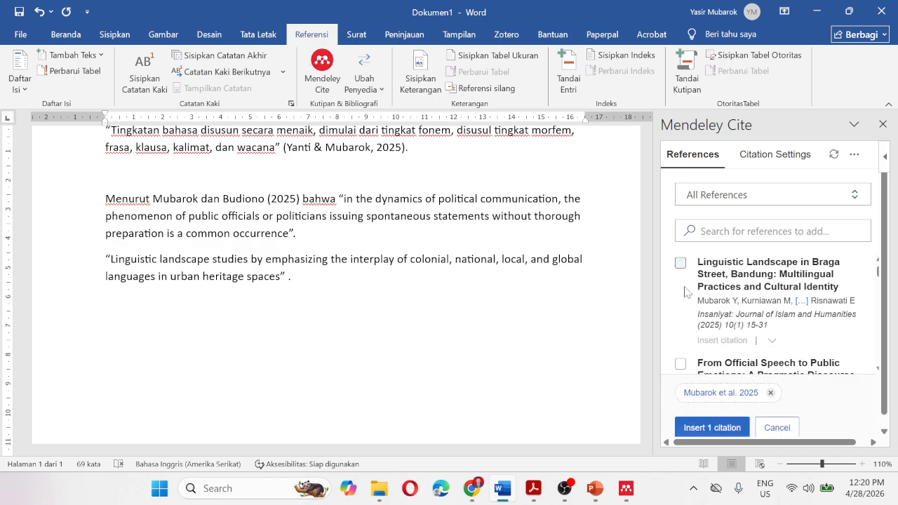
{"action": "left_click", "coordinate": [698, 429]}
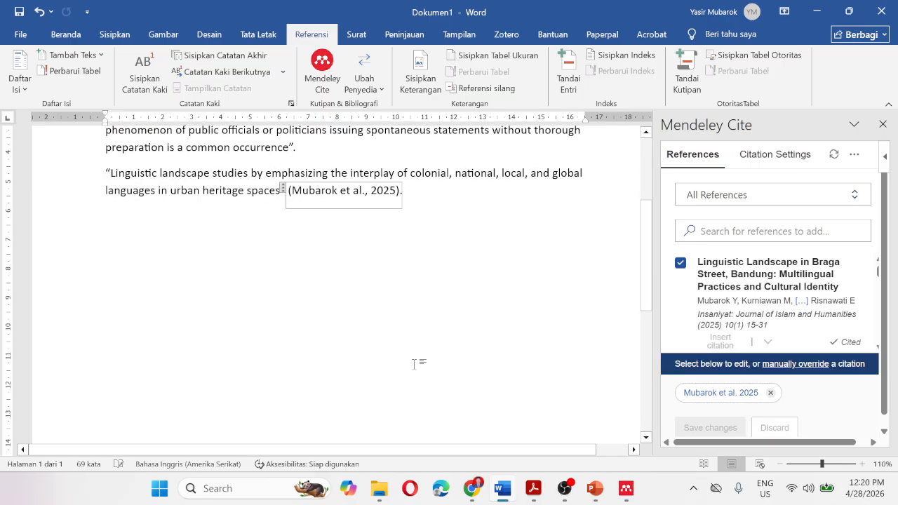
{"action": "left_click", "coordinate": [448, 266]}
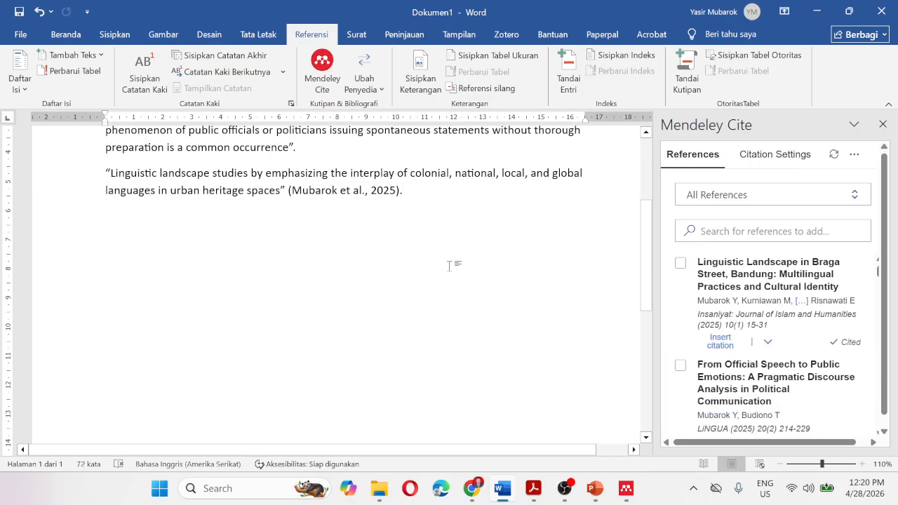
{"action": "scroll", "coordinate": [449, 266], "scroll_direction": "up", "scroll_amount": 3}
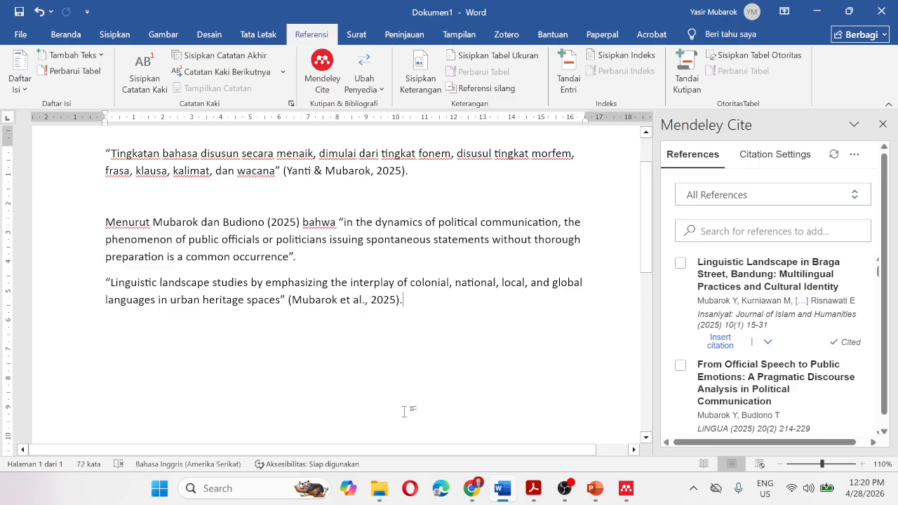
Step: Change the Mendeley citation language to Bahasa Indonesia and update the document's citations
{"action": "left_click", "coordinate": [623, 489]}
{"action": "left_click", "coordinate": [623, 490]}
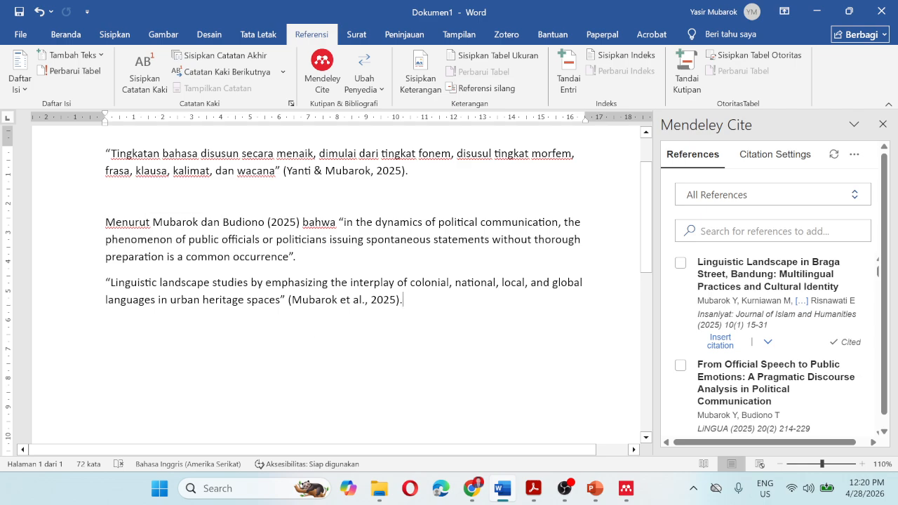
{"action": "left_click", "coordinate": [767, 155]}
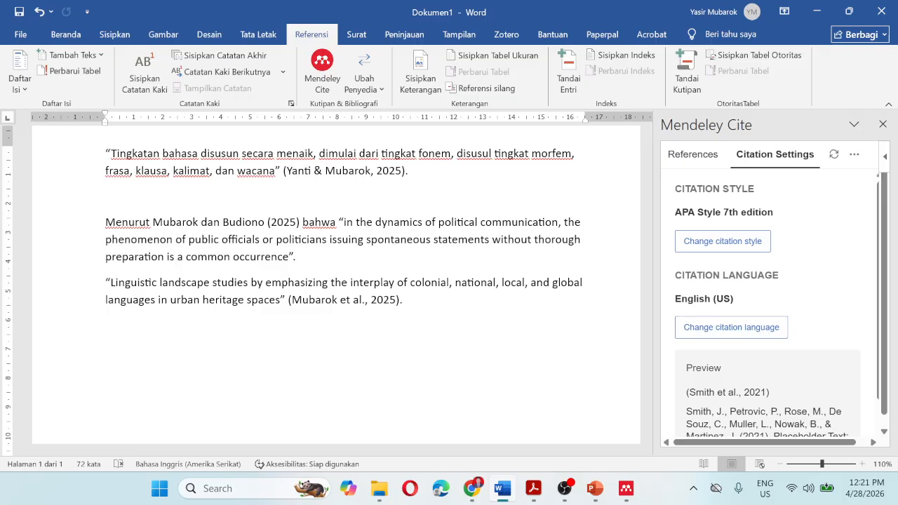
{"action": "left_click", "coordinate": [745, 332]}
{"action": "scroll", "coordinate": [737, 330], "scroll_direction": "down", "scroll_amount": 9}
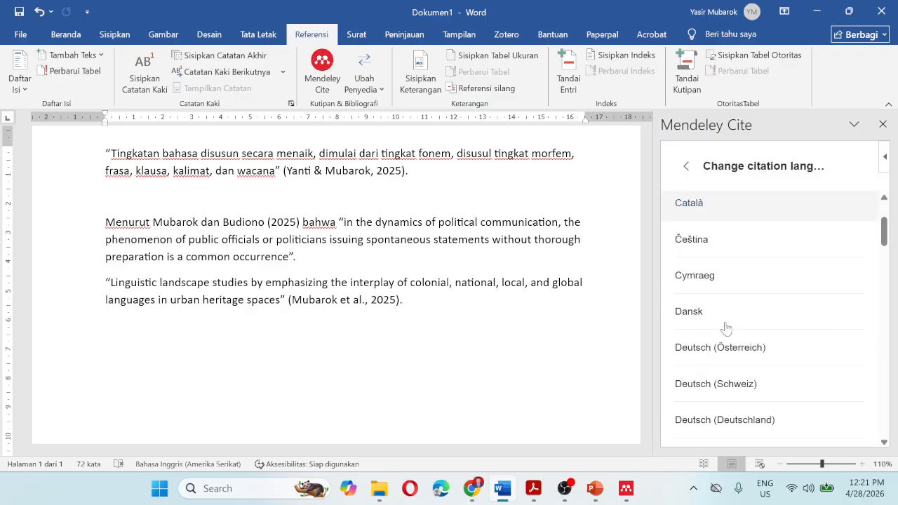
{"action": "scroll", "coordinate": [720, 322], "scroll_direction": "down", "scroll_amount": 5}
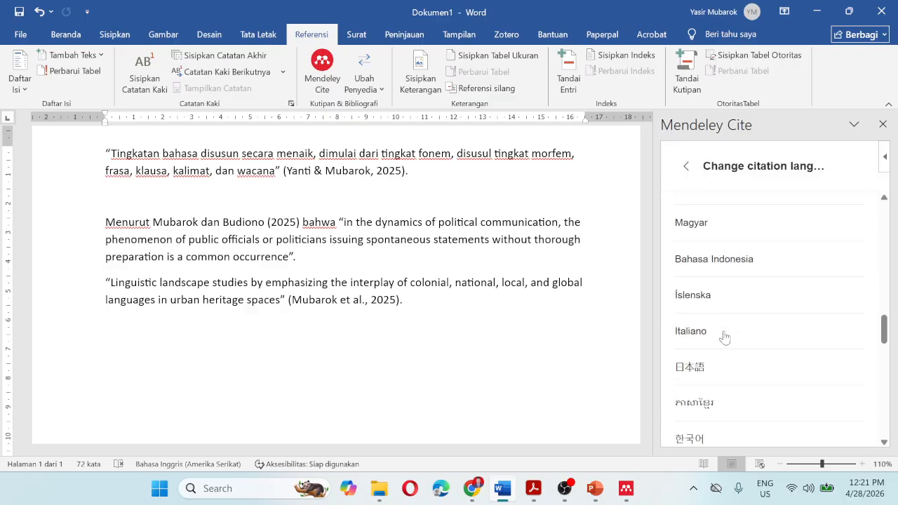
{"action": "left_click", "coordinate": [759, 272]}
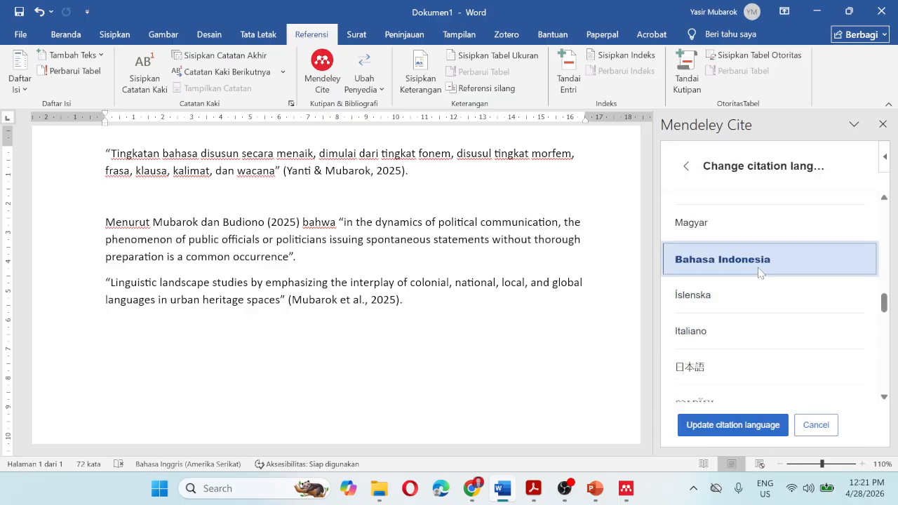
{"action": "left_click", "coordinate": [707, 429]}
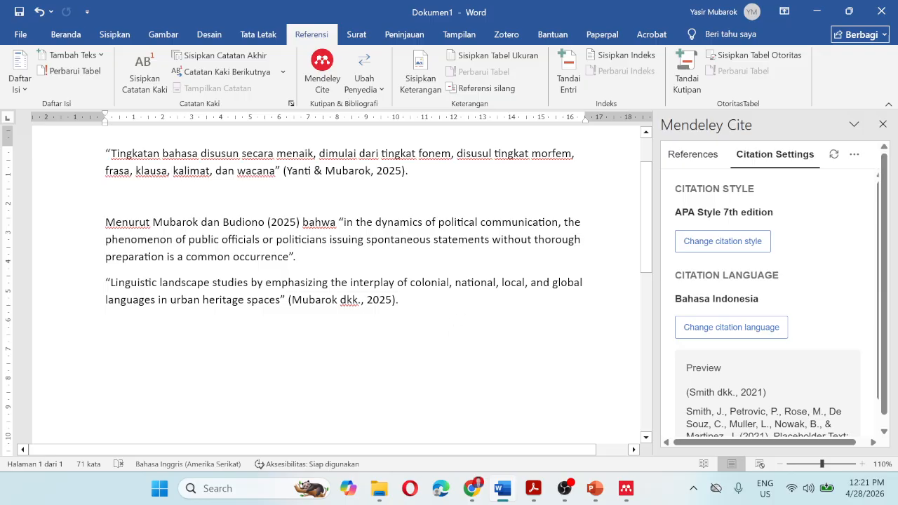
Step: Add the heading "Daftar Pustaka" below the third quote, separated by an empty line, and start a new line beneath it
{"action": "key", "text": "Return"}
{"action": "key", "text": "Return"}
{"action": "left_click", "coordinate": [694, 154]}
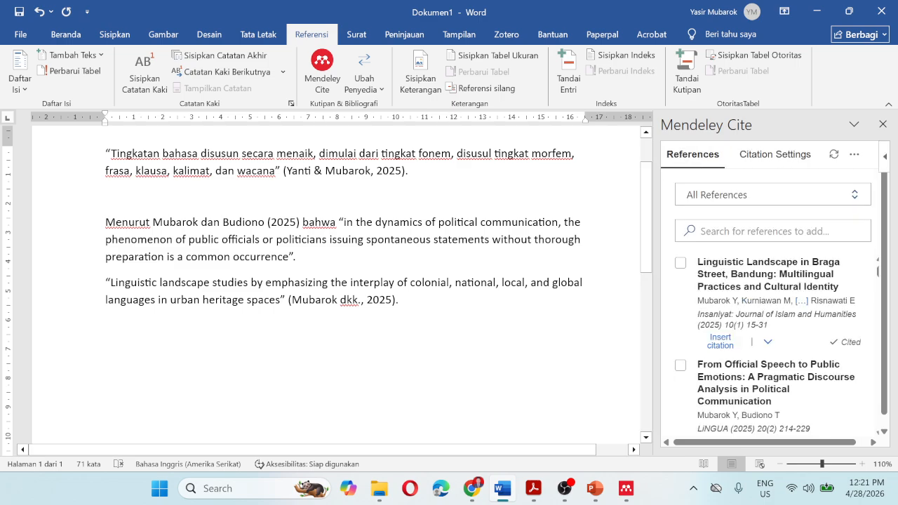
{"action": "scroll", "coordinate": [336, 281], "scroll_direction": "up", "scroll_amount": 2}
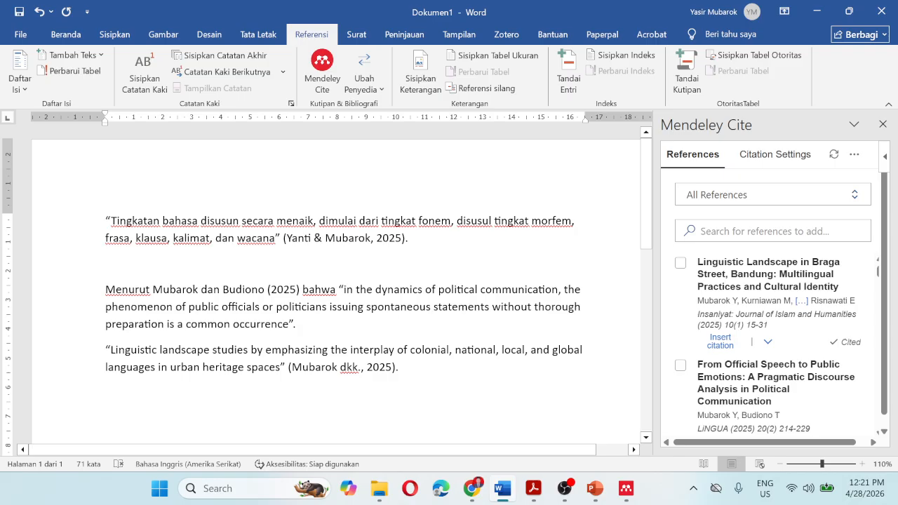
{"action": "scroll", "coordinate": [162, 319], "scroll_direction": "down", "scroll_amount": 3}
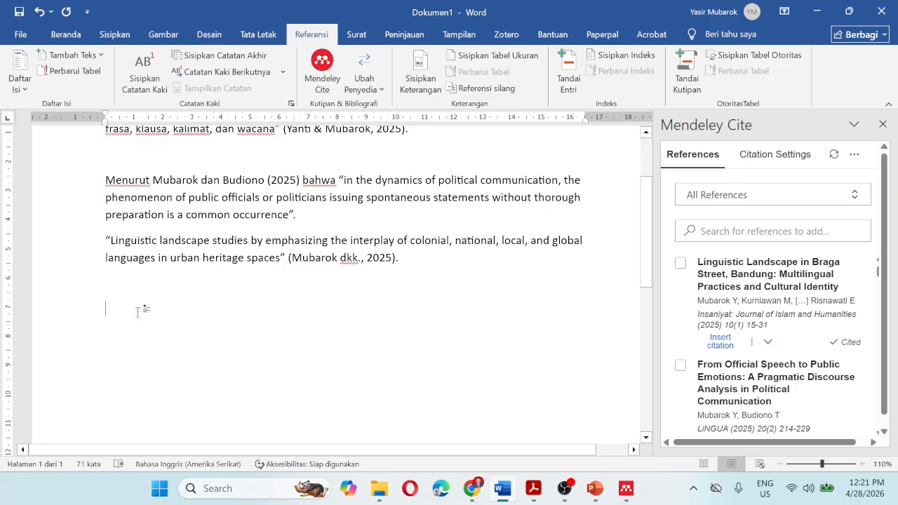
{"action": "type", "text": "D"}
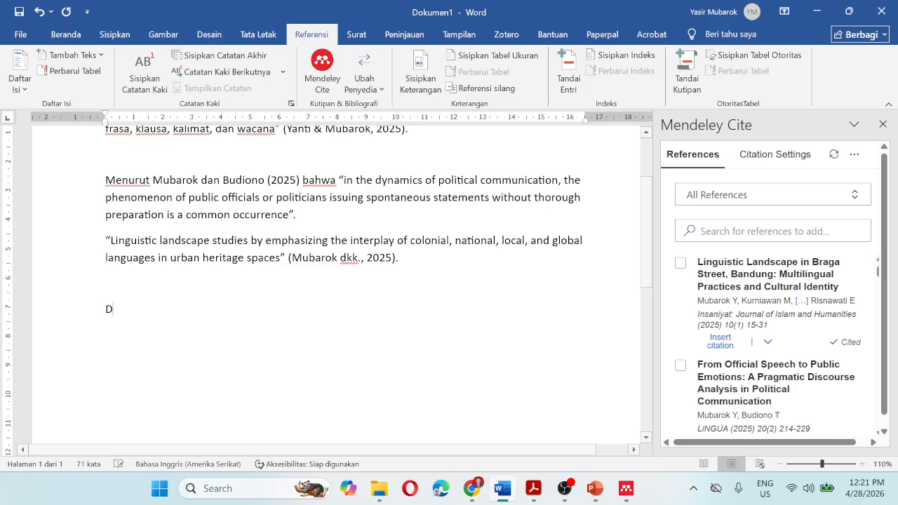
{"action": "type", "text": "aftar Pustaka"}
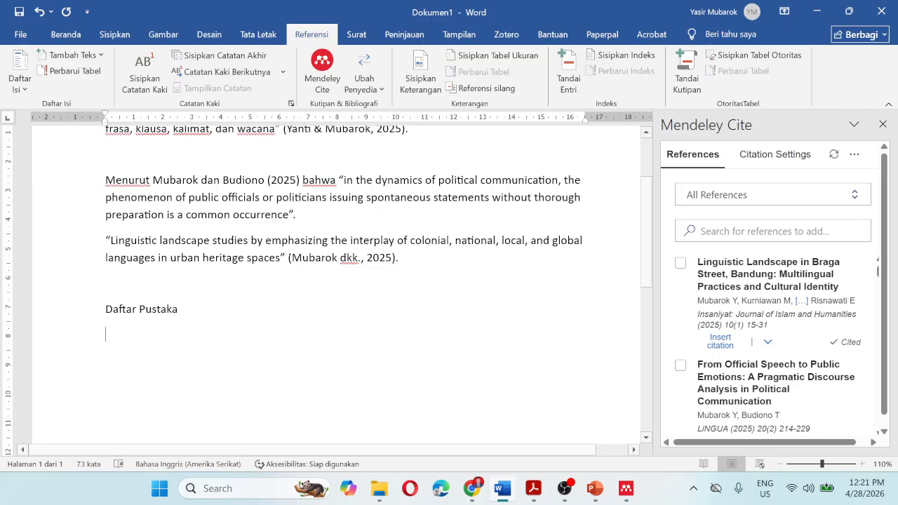
Step: Insert the Mendeley bibliography under the "Daftar Pustaka" heading and review its entries against the quotes above
{"action": "left_click", "coordinate": [854, 156]}
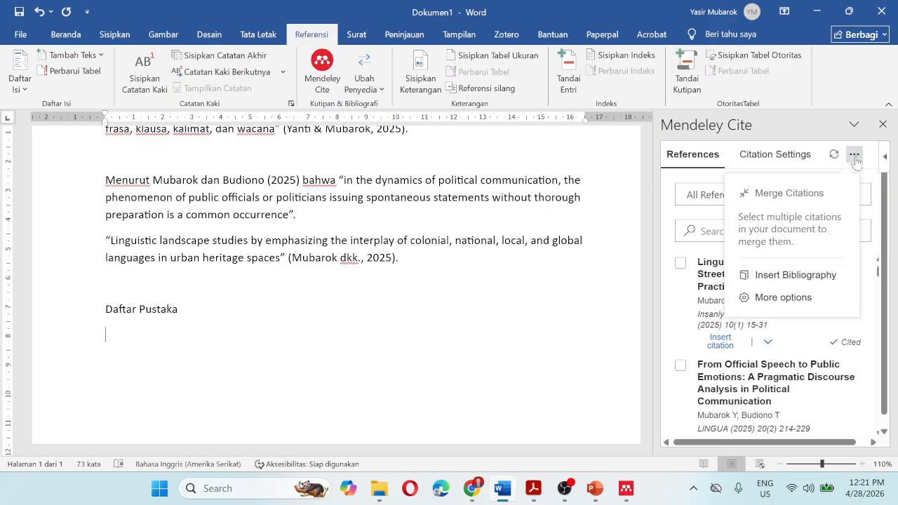
{"action": "left_click", "coordinate": [794, 275]}
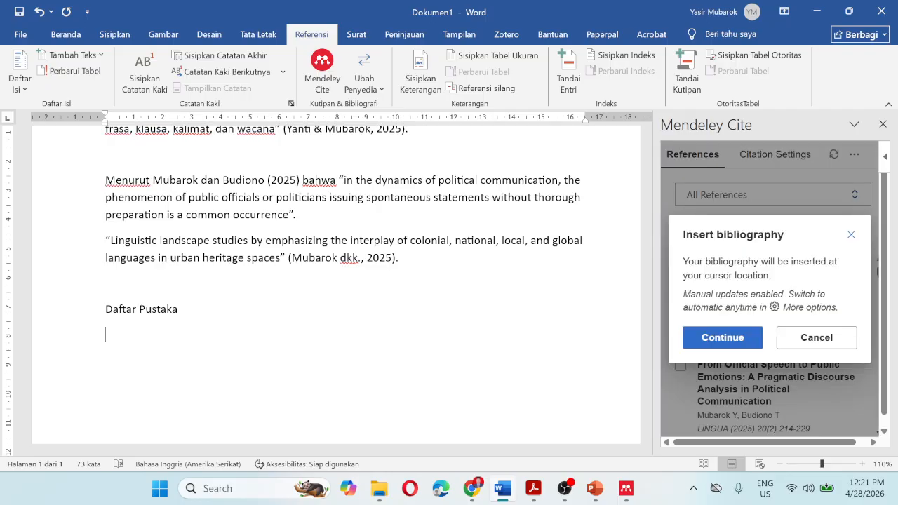
{"action": "left_click", "coordinate": [701, 343]}
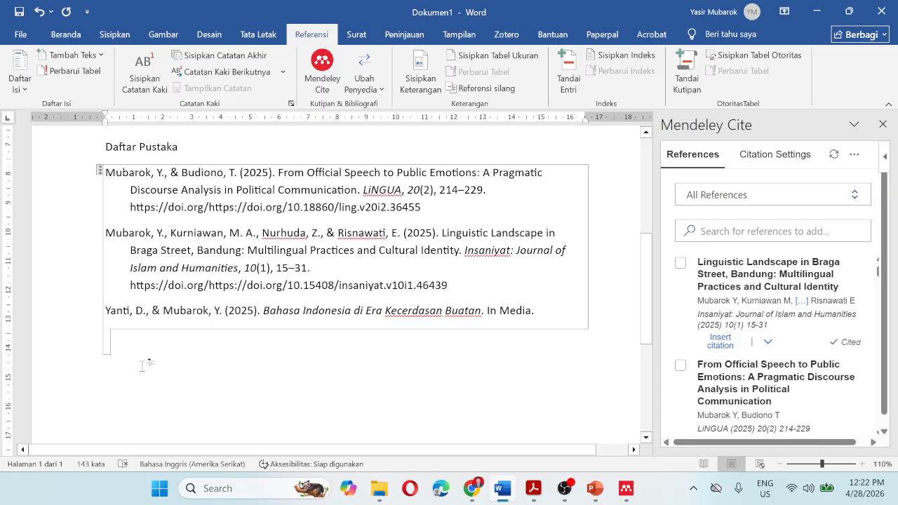
{"action": "left_click", "coordinate": [302, 311]}
{"action": "scroll", "coordinate": [344, 280], "scroll_direction": "up", "scroll_amount": 3}
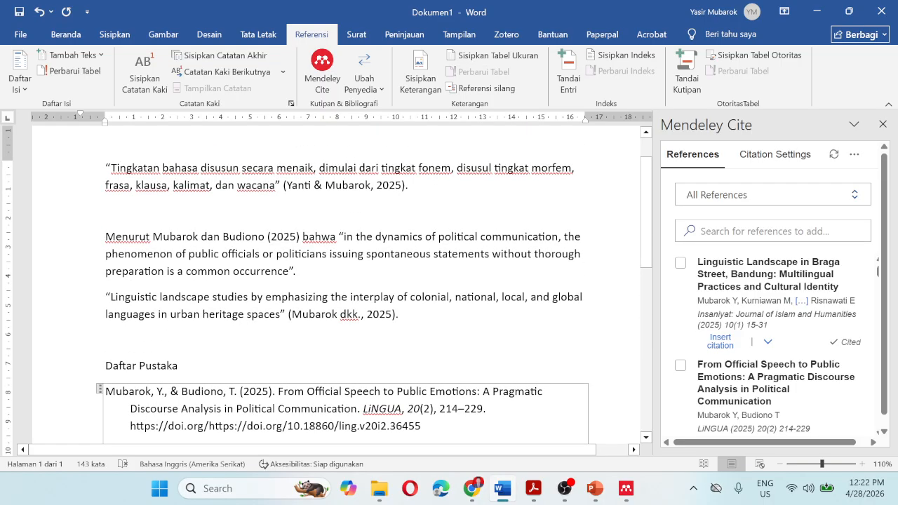
{"action": "left_click", "coordinate": [399, 314]}
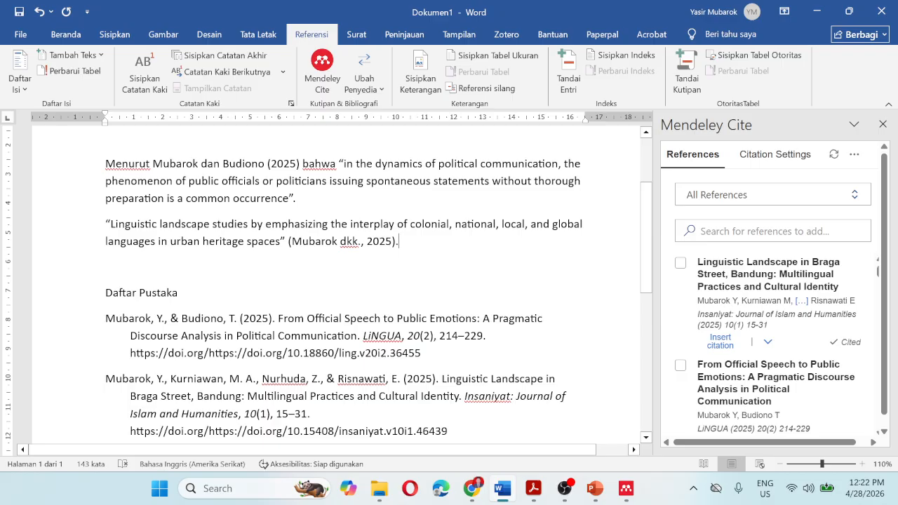
{"action": "key", "text": "Return"}
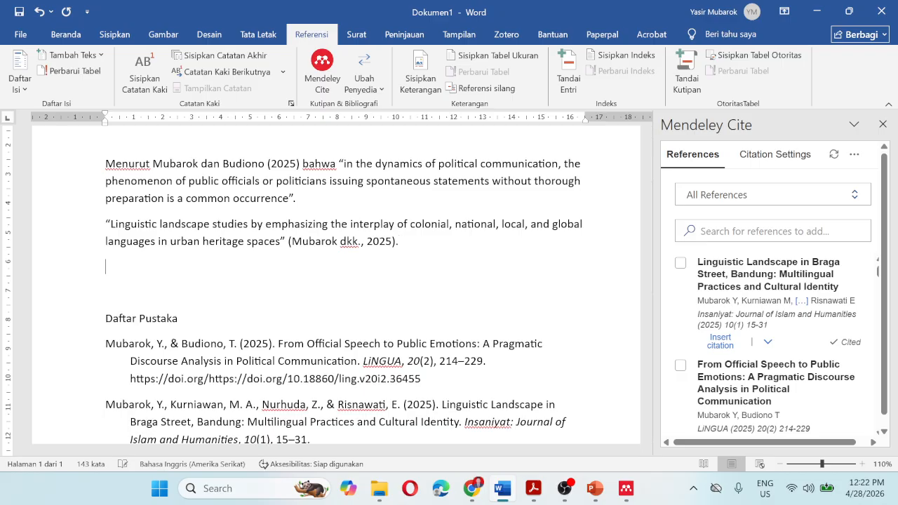
{"action": "key", "text": "alt+Tab"}
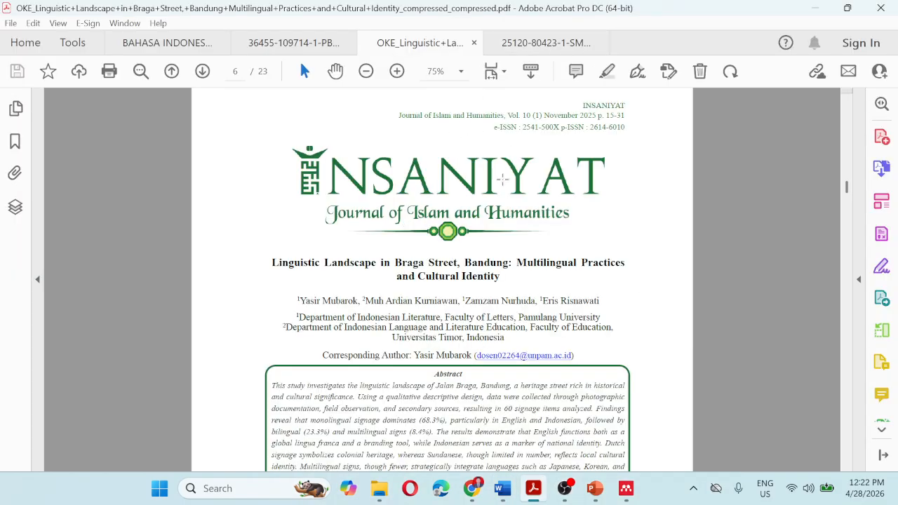
{"action": "left_click", "coordinate": [545, 43]}
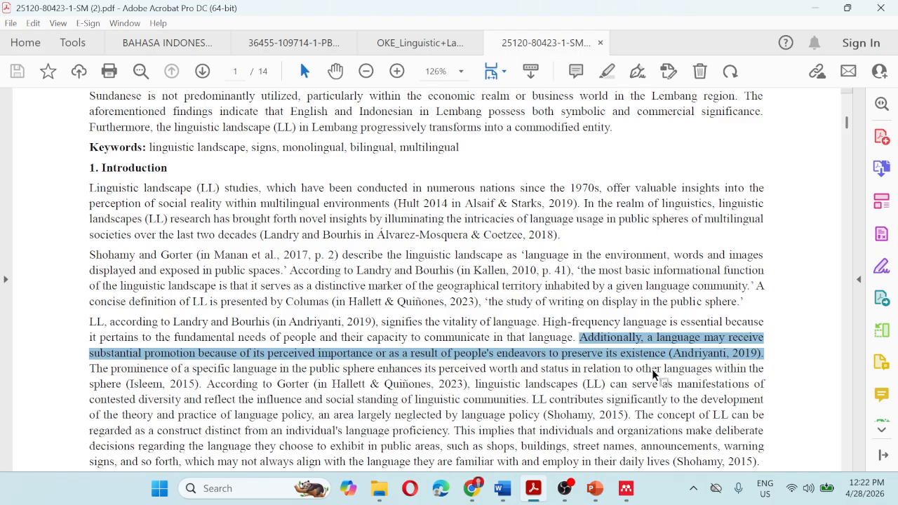
{"action": "key", "text": "ctrl+c"}
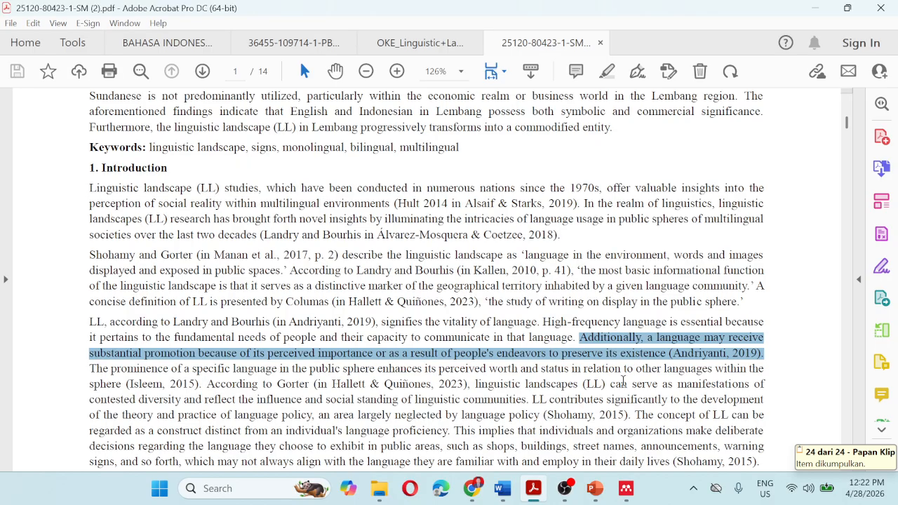
{"action": "left_click", "coordinate": [502, 487]}
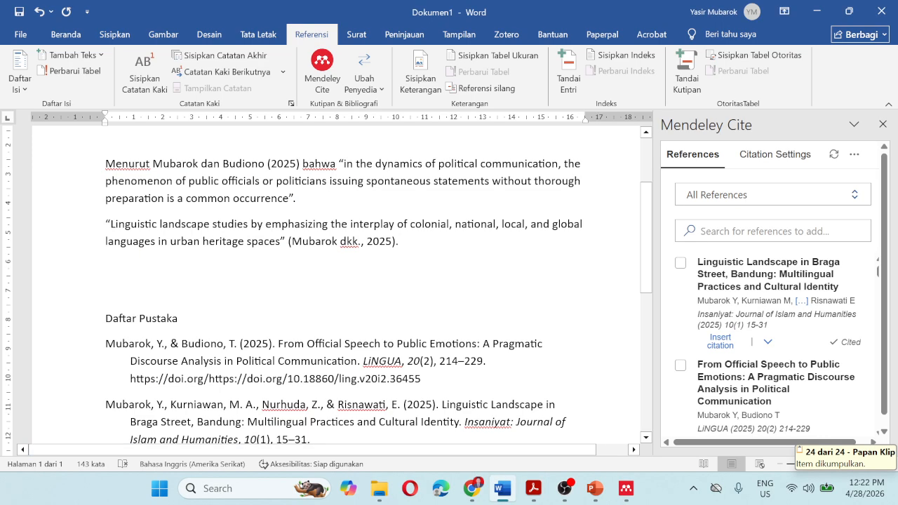
{"action": "key", "text": "ctrl+v"}
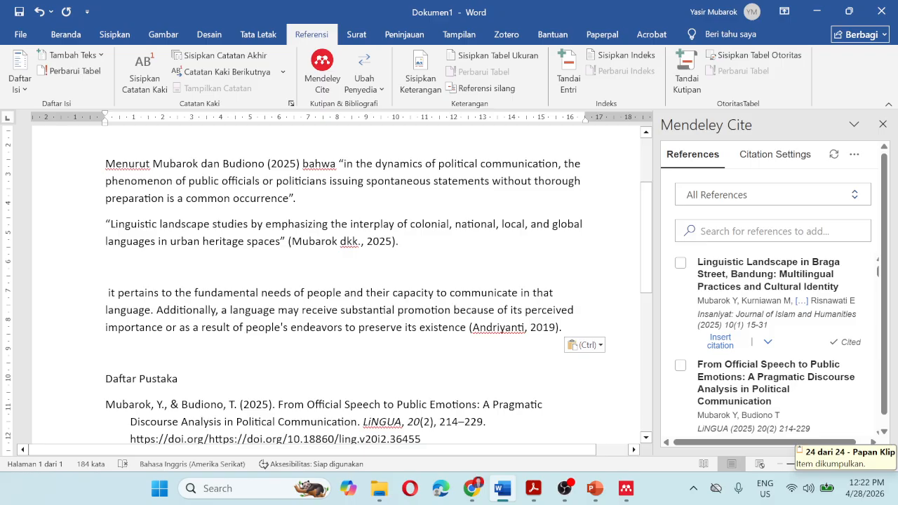
{"action": "left_click_drag", "start_coordinate": [106, 293], "coordinate": [227, 310]}
{"action": "type", "text": "A"}
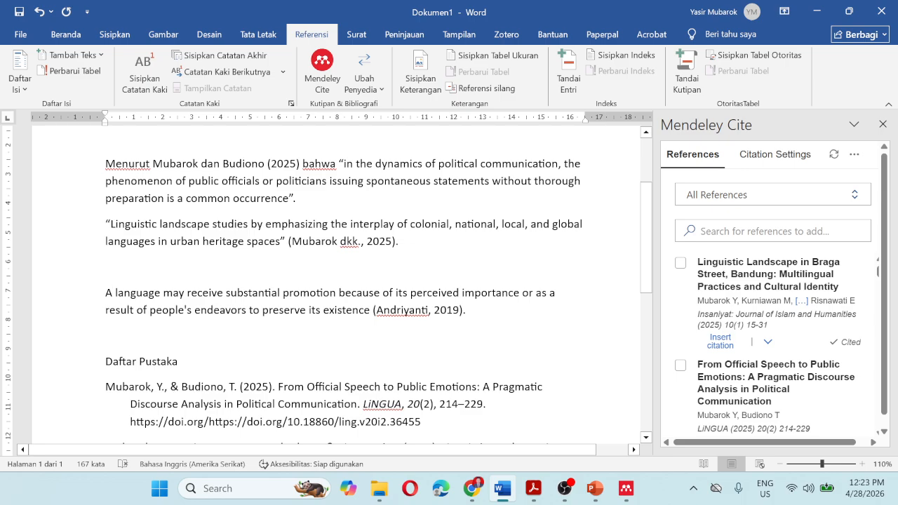
Step: Check the Lembang article's title page in Acrobat, and move the pasted 2019 citation in Word onto its own line
{"action": "left_click", "coordinate": [533, 488]}
{"action": "scroll", "coordinate": [491, 314], "scroll_direction": "up", "scroll_amount": 8}
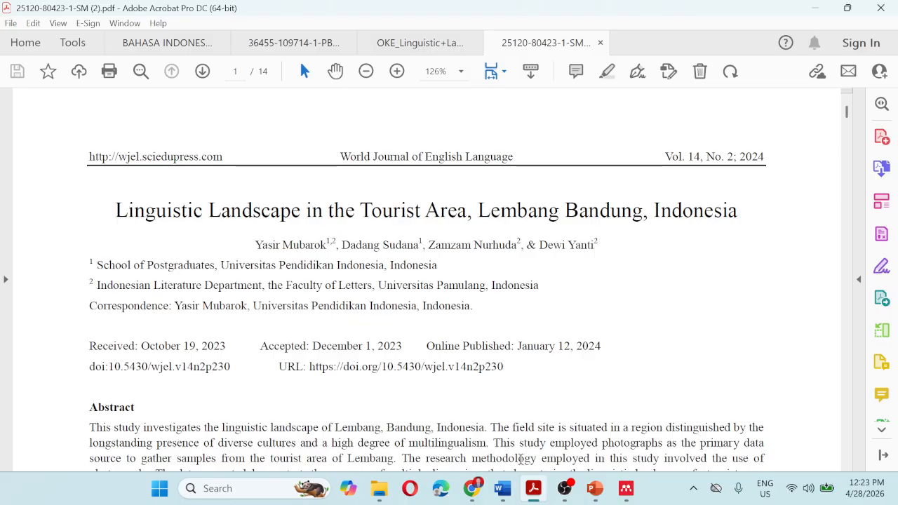
{"action": "left_click", "coordinate": [510, 491]}
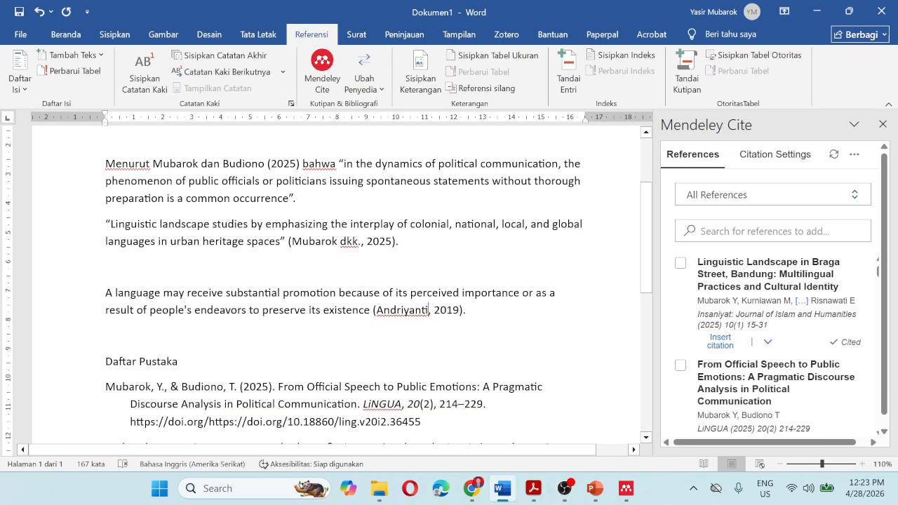
{"action": "key", "text": "Return"}
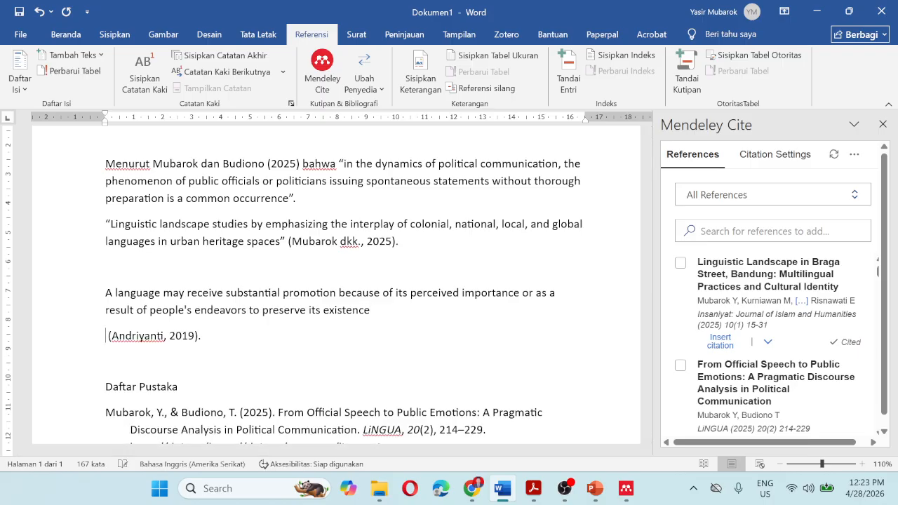
{"action": "key", "text": "Left"}
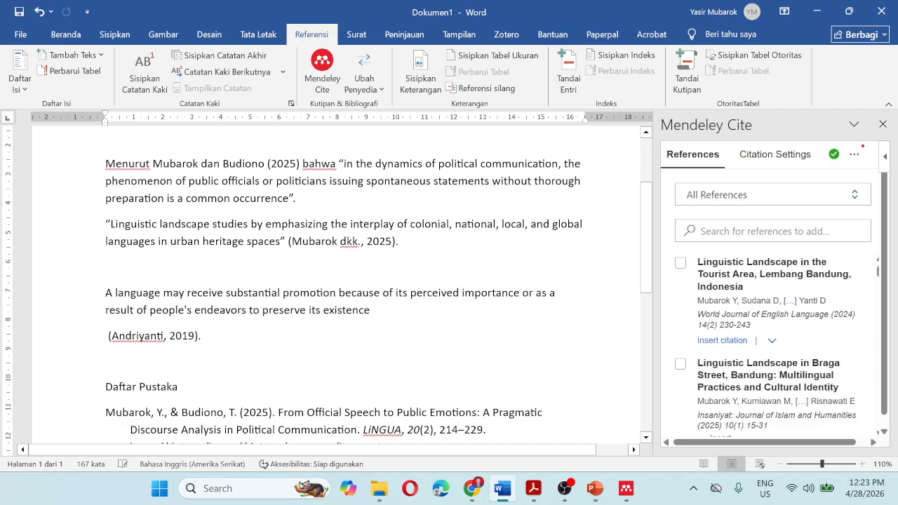
Step: Recheck the Lembang article's title page in Acrobat, and select "Linguistic Landscape in the Tourist Area, Lembang Bandung, Indonesia" for citing in Word
{"action": "left_click", "coordinate": [533, 488]}
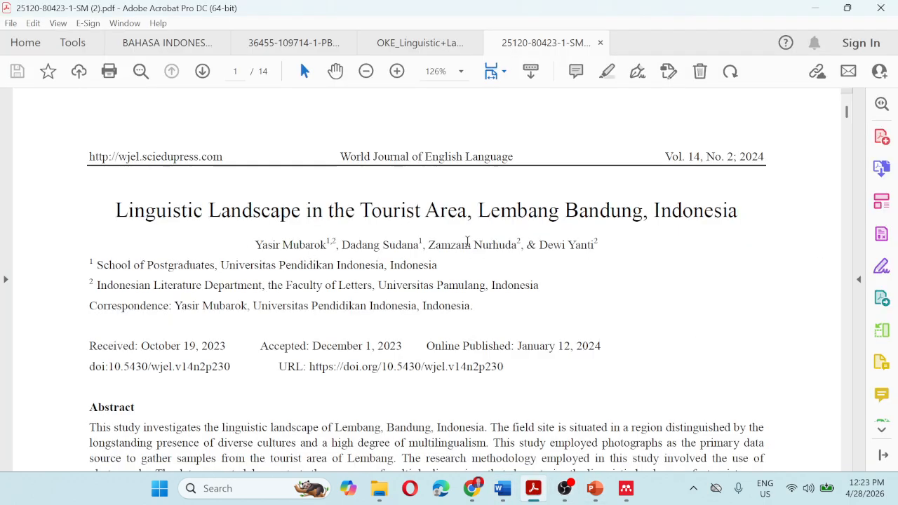
{"action": "left_click", "coordinate": [536, 492]}
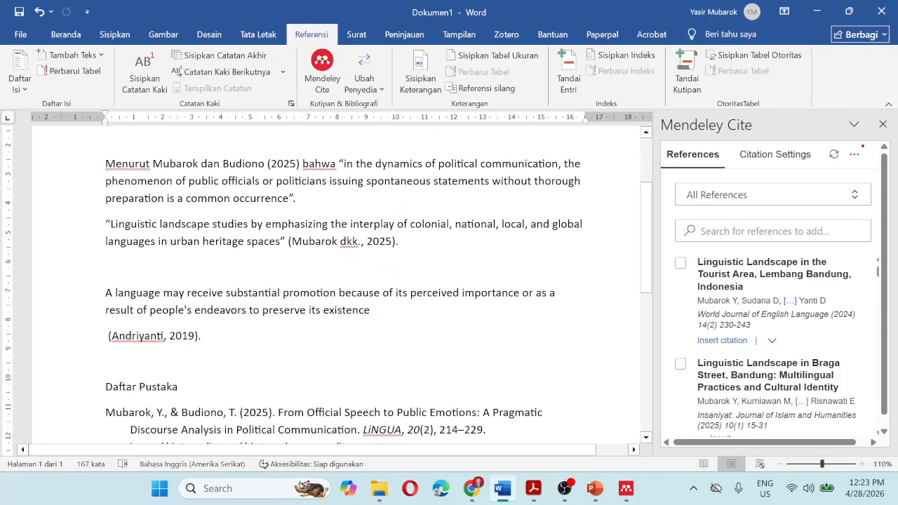
{"action": "left_click", "coordinate": [681, 262]}
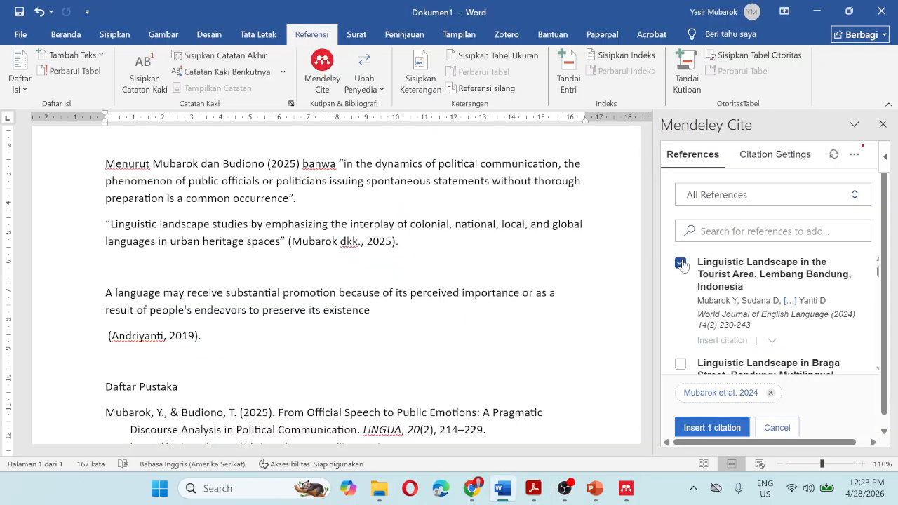
{"action": "left_click", "coordinate": [711, 428]}
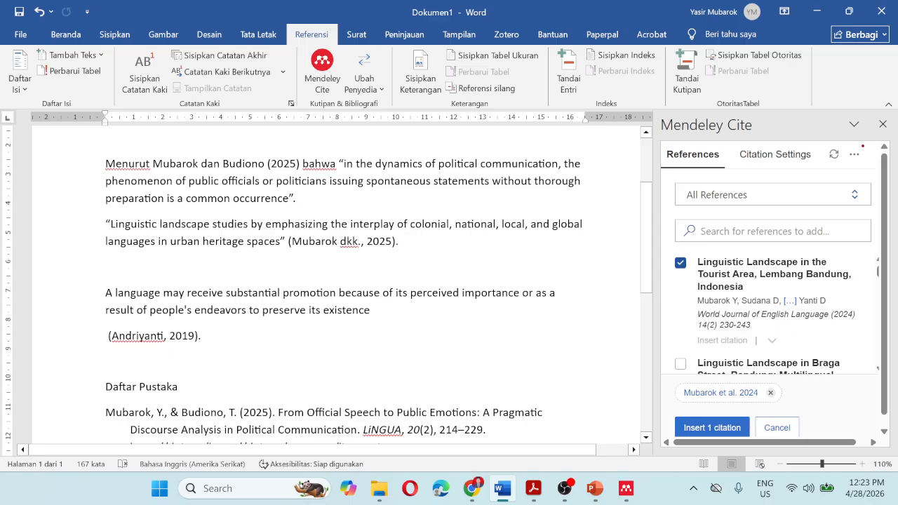
Step: Enclose the fourth quote in quotation marks, end it with a period, and insert the selected Lembang article citation before that period
{"action": "type", "text": "\""}
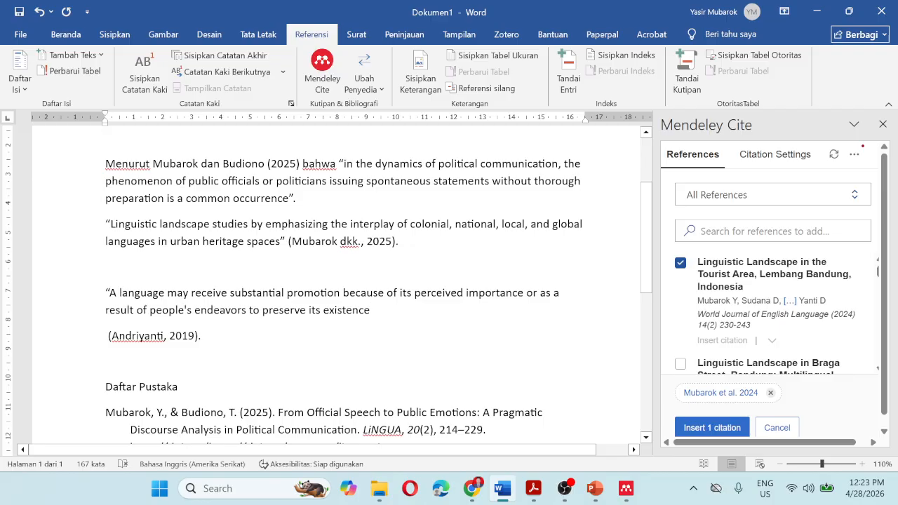
{"action": "type", "text": "\""}
{"action": "type", "text": "."}
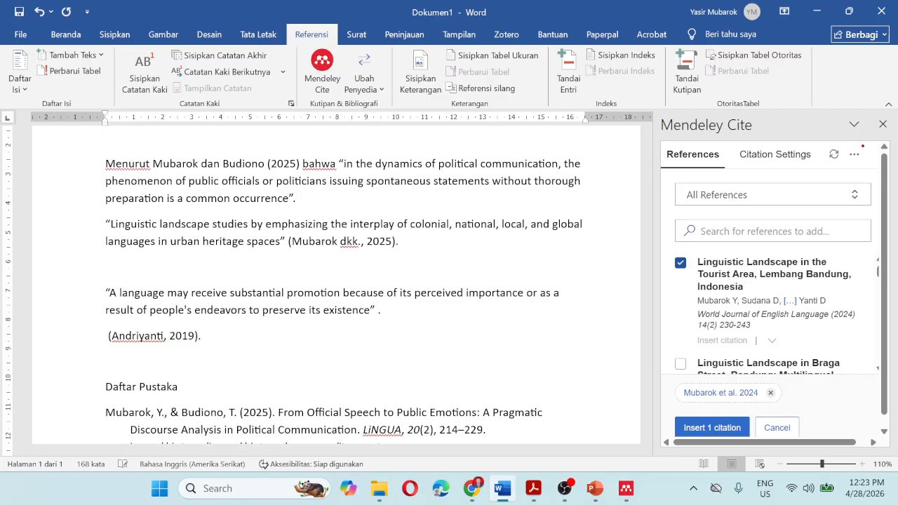
{"action": "left_click", "coordinate": [710, 429]}
{"action": "left_click", "coordinate": [424, 228]}
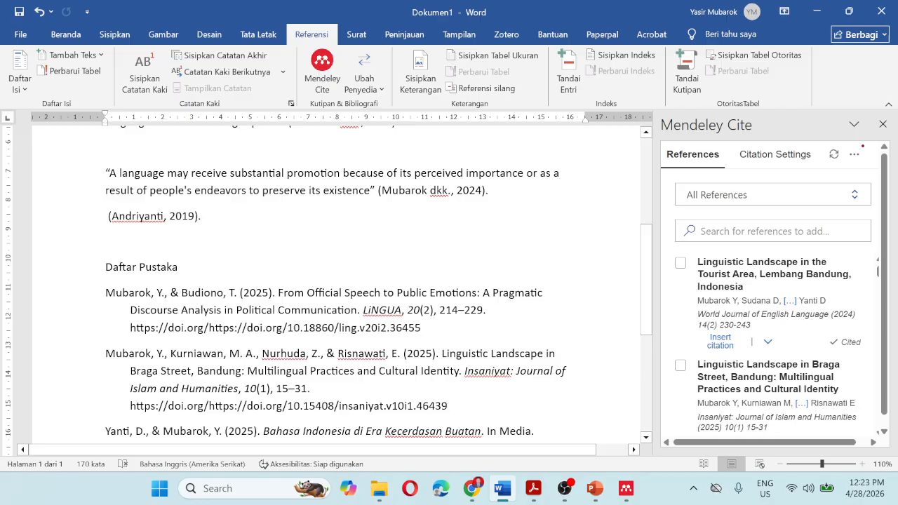
Step: Move the original author's surname from the leftover 2019 citation into the fourth quote's citation, followed by "dalam"
{"action": "left_click_drag", "start_coordinate": [111, 216], "coordinate": [164, 216]}
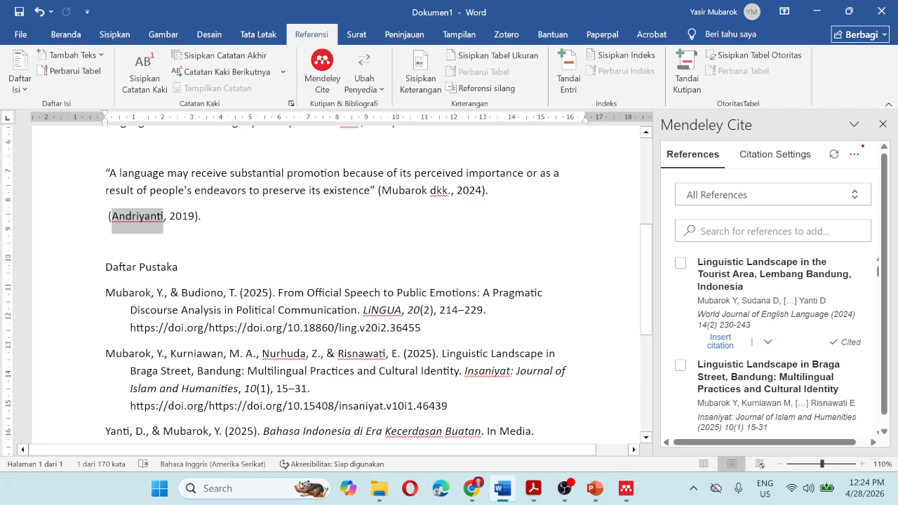
{"action": "key", "text": "ctrl+x"}
{"action": "left_click", "coordinate": [382, 190]}
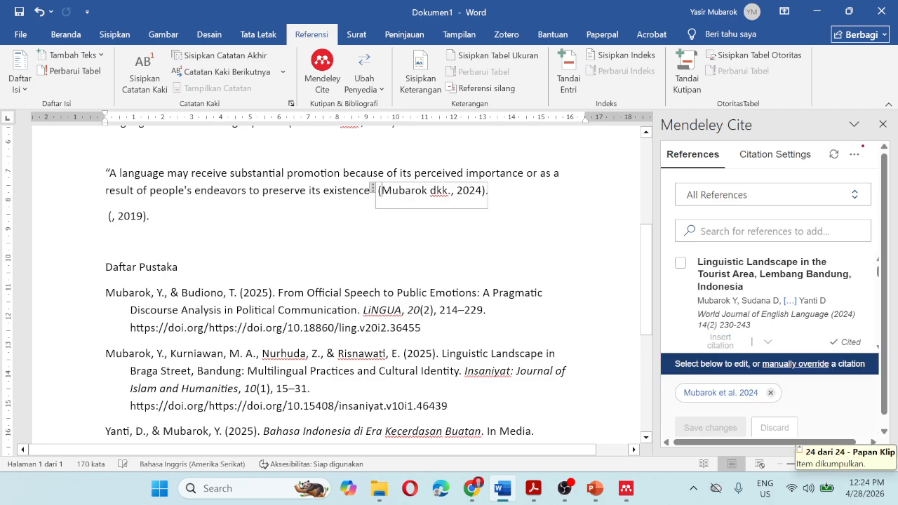
{"action": "key", "text": "ctrl+v"}
{"action": "type", "text": "dalam"}
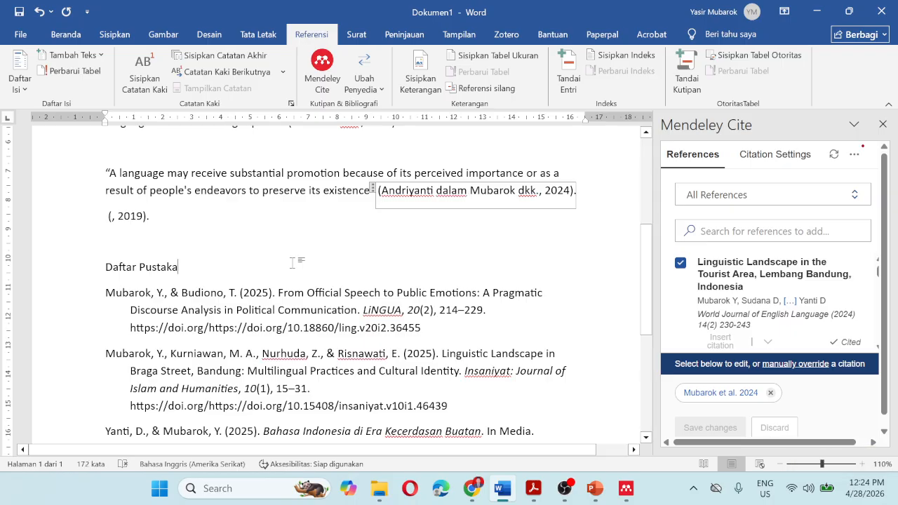
{"action": "left_click", "coordinate": [293, 263]}
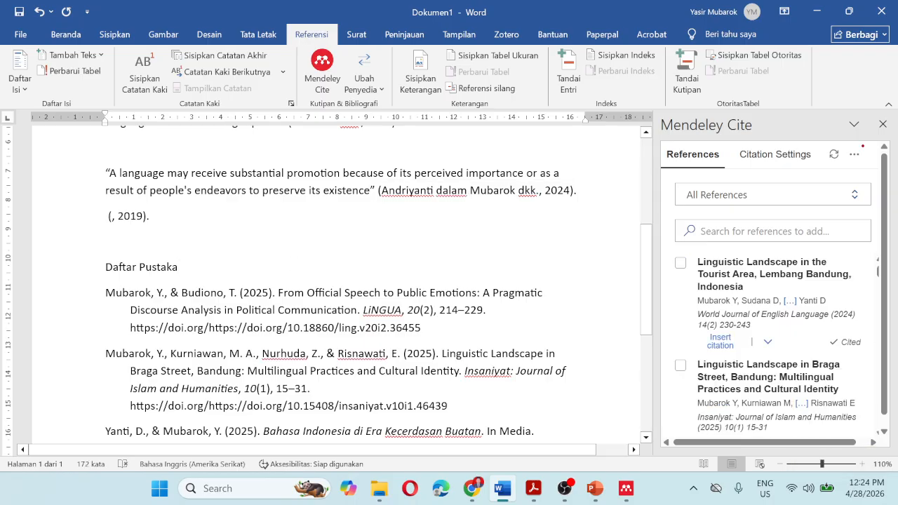
Step: Delete the leftover "(, 2019)." text and keep a single blank line above the Daftar Pustaka heading
{"action": "left_click_drag", "start_coordinate": [150, 217], "coordinate": [83, 224]}
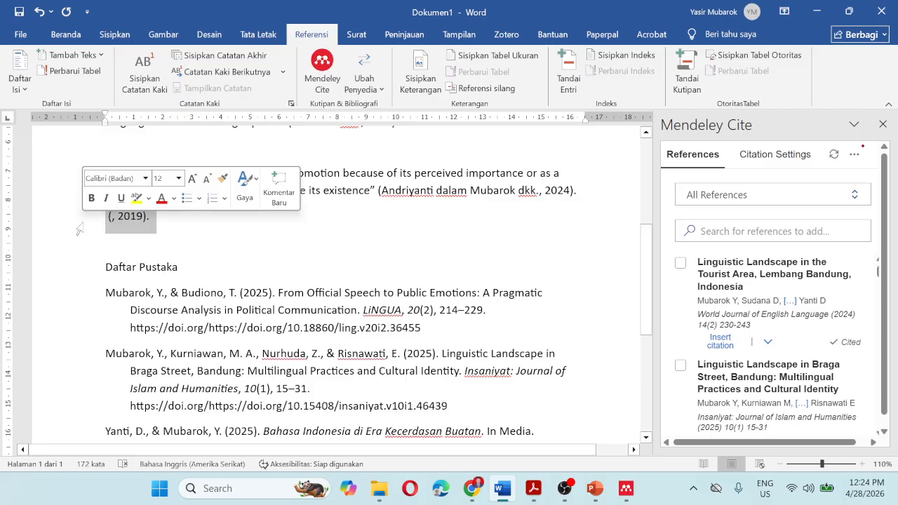
{"action": "key", "text": "BackSpace"}
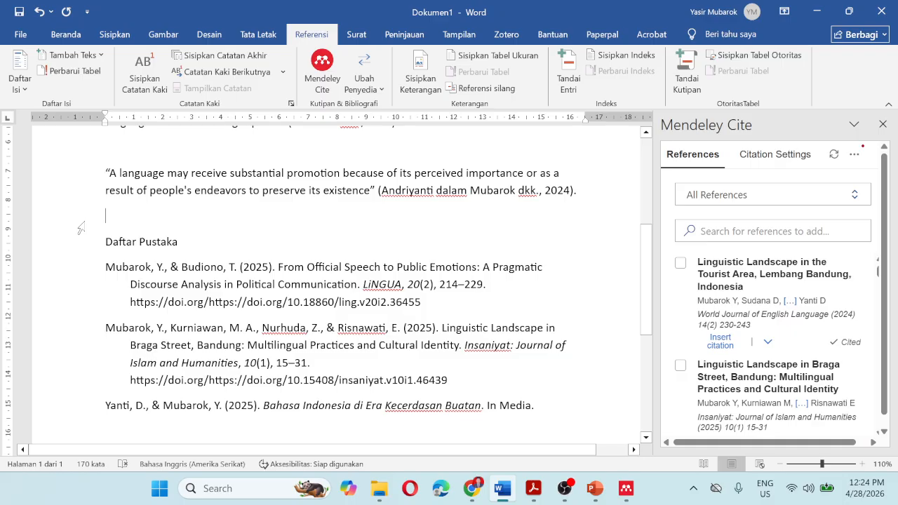
{"action": "key", "text": "BackSpace"}
{"action": "key", "text": "Return"}
{"action": "scroll", "coordinate": [344, 294], "scroll_direction": "up", "scroll_amount": 2}
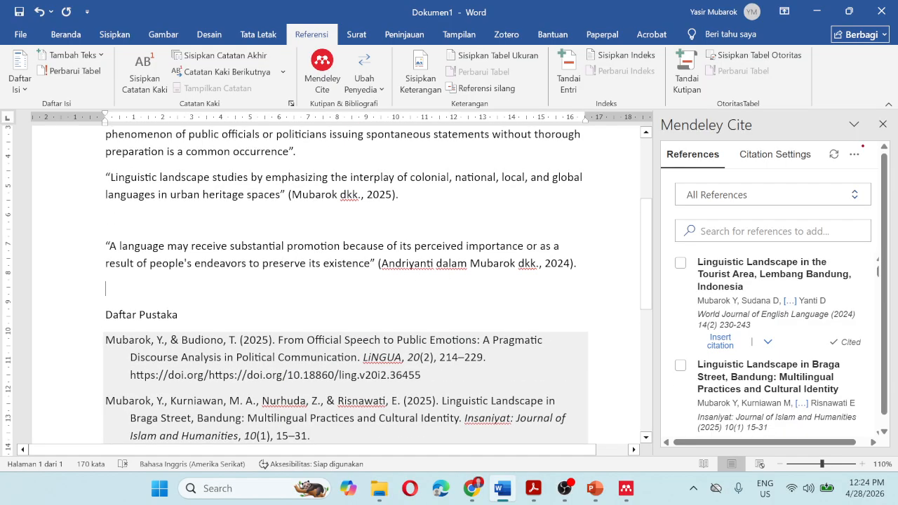
Step: Update the Mendeley bibliography under Daftar Pustaka to include the newly cited Lembang article
{"action": "scroll", "coordinate": [411, 253], "scroll_direction": "down", "scroll_amount": 3}
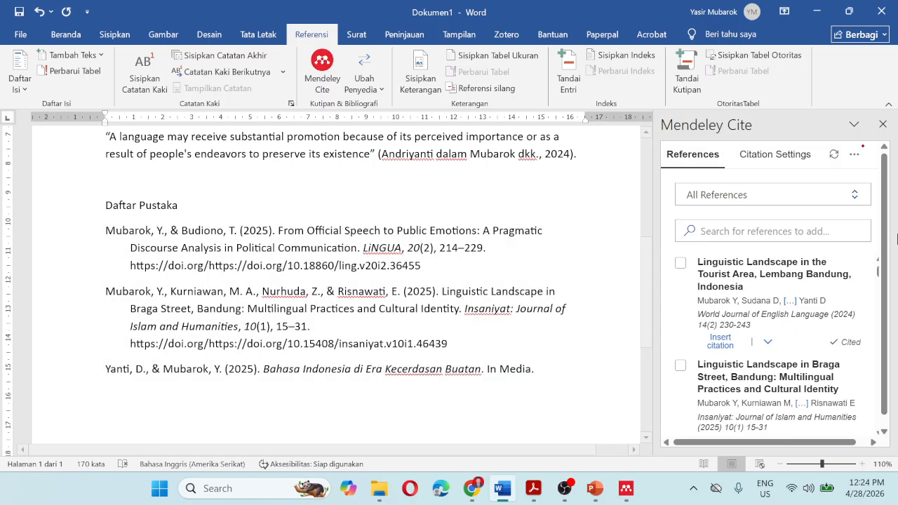
{"action": "left_click", "coordinate": [855, 156]}
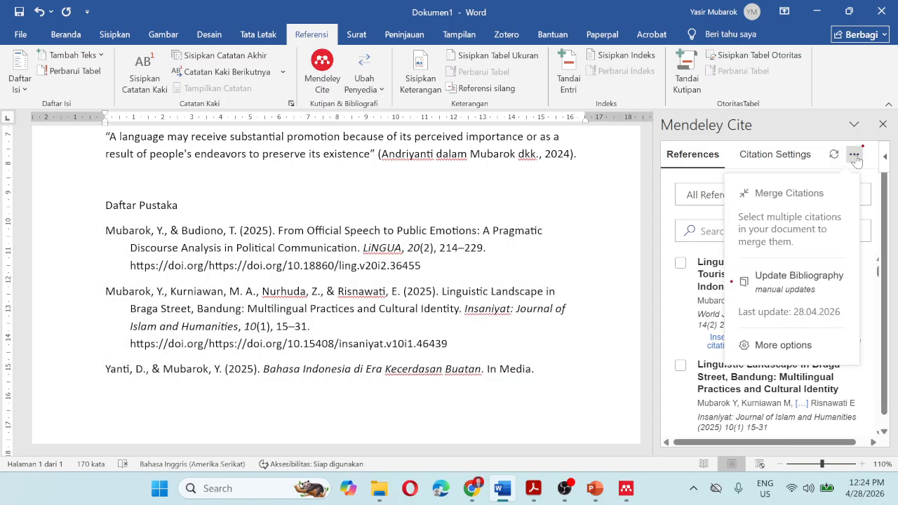
{"action": "left_click", "coordinate": [804, 282]}
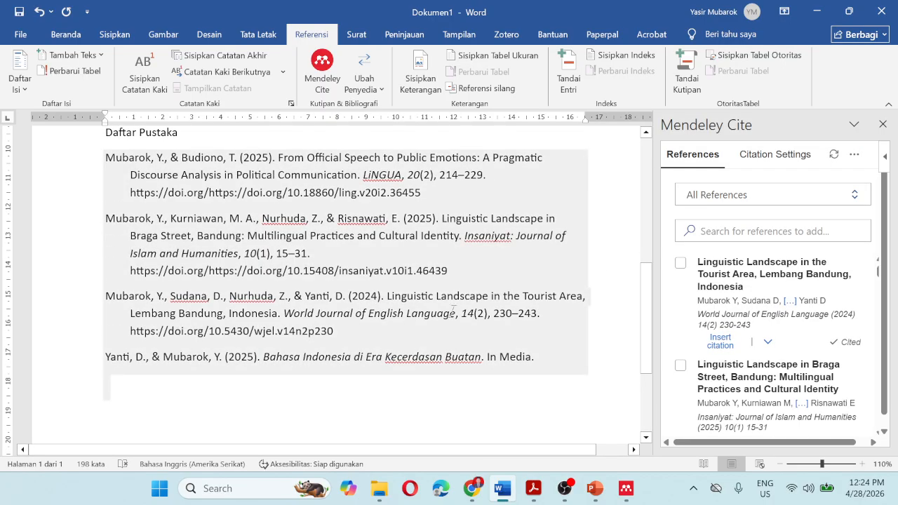
Step: Check the Lembang article's entry in Daftar Pustaka and compare the in-text citations with the bibliography entries
{"action": "left_click_drag", "start_coordinate": [387, 296], "coordinate": [571, 296]}
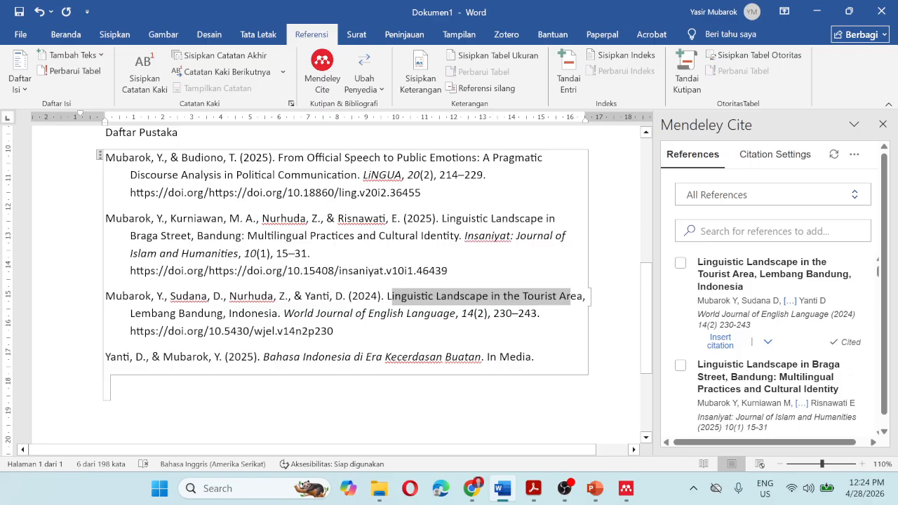
{"action": "scroll", "coordinate": [337, 280], "scroll_direction": "up", "scroll_amount": 3}
{"action": "scroll", "coordinate": [336, 280], "scroll_direction": "down", "scroll_amount": 2}
{"action": "scroll", "coordinate": [337, 280], "scroll_direction": "up", "scroll_amount": 2}
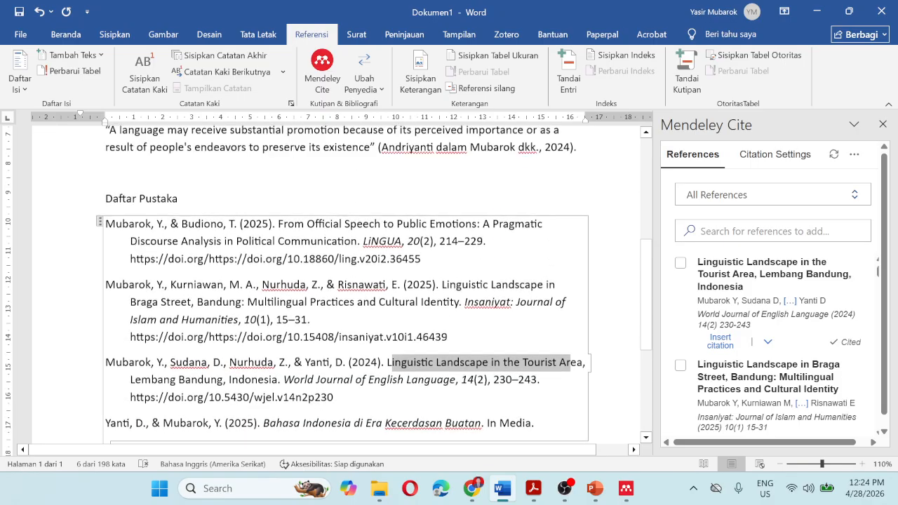
{"action": "scroll", "coordinate": [411, 155], "scroll_direction": "up", "scroll_amount": 2}
{"action": "scroll", "coordinate": [411, 154], "scroll_direction": "down", "scroll_amount": 3}
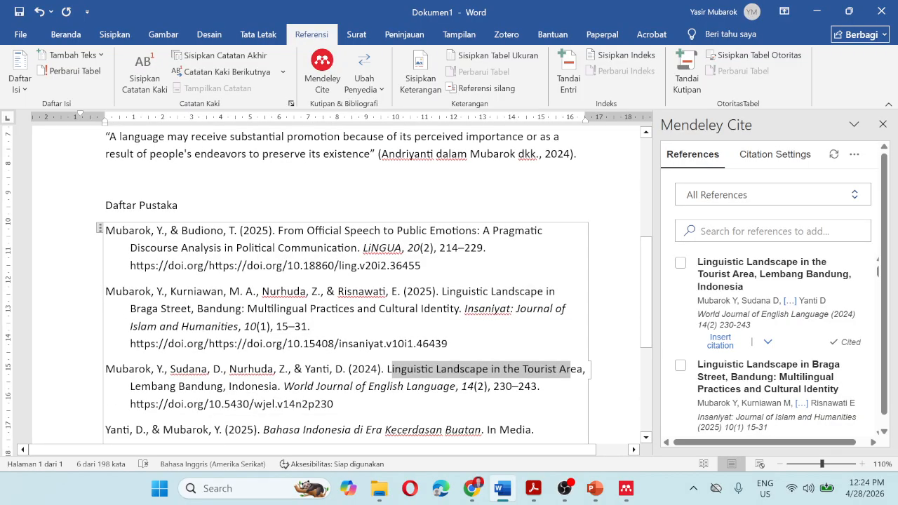
{"action": "scroll", "coordinate": [411, 154], "scroll_direction": "up", "scroll_amount": 6}
{"action": "left_click", "coordinate": [409, 306]}
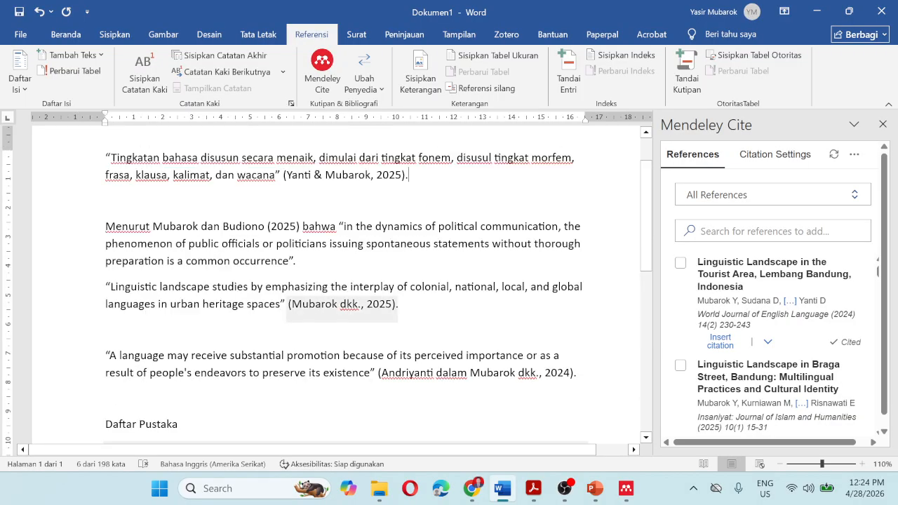
{"action": "scroll", "coordinate": [409, 305], "scroll_direction": "down", "scroll_amount": 4}
{"action": "scroll", "coordinate": [411, 155], "scroll_direction": "down", "scroll_amount": 1}
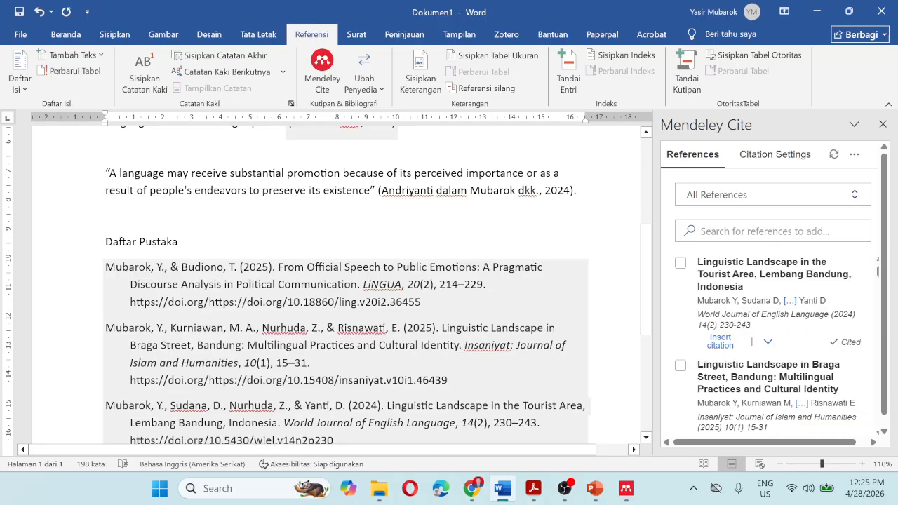
{"action": "scroll", "coordinate": [411, 154], "scroll_direction": "down", "scroll_amount": 1}
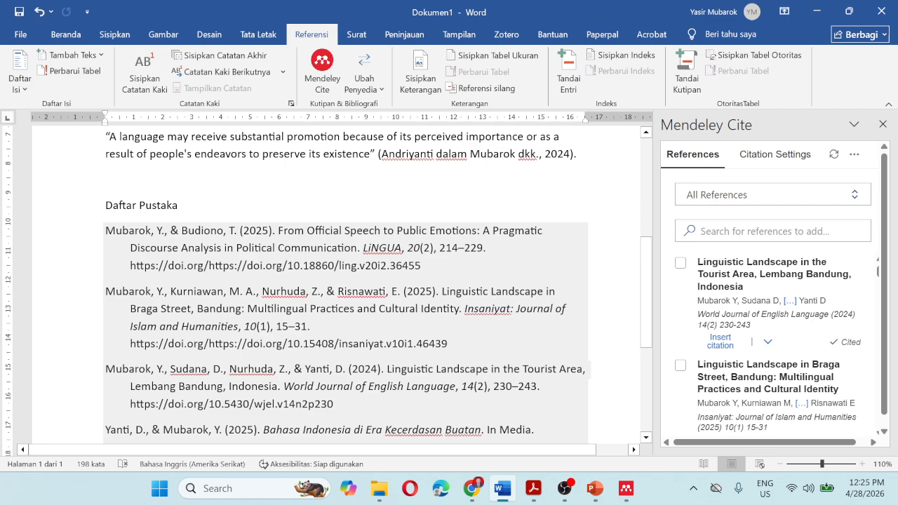
Step: Delete the second quotation paragraph, beginning with "Menurut" and ending with "preparation is a common occurrence", together with its 2025 citation
{"action": "scroll", "coordinate": [411, 154], "scroll_direction": "up", "scroll_amount": 6}
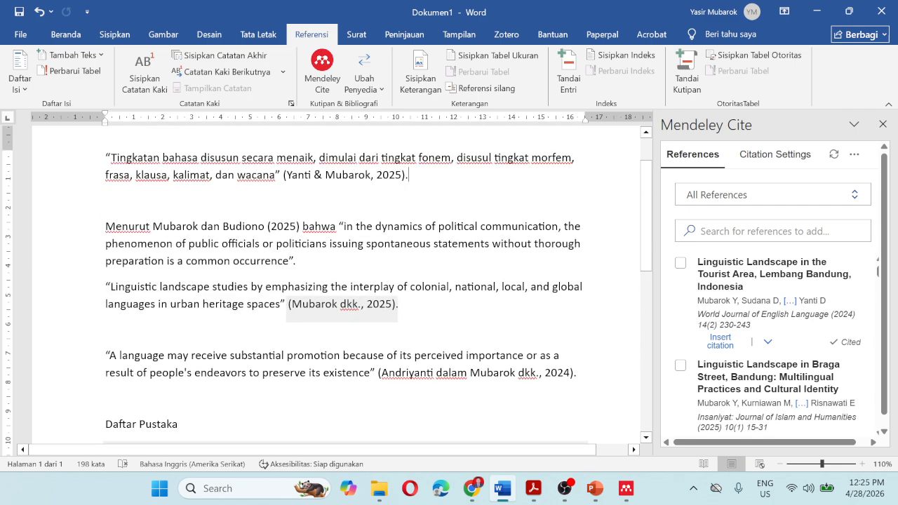
{"action": "scroll", "coordinate": [411, 154], "scroll_direction": "up", "scroll_amount": 2}
{"action": "left_click_drag", "start_coordinate": [296, 325], "coordinate": [105, 288]}
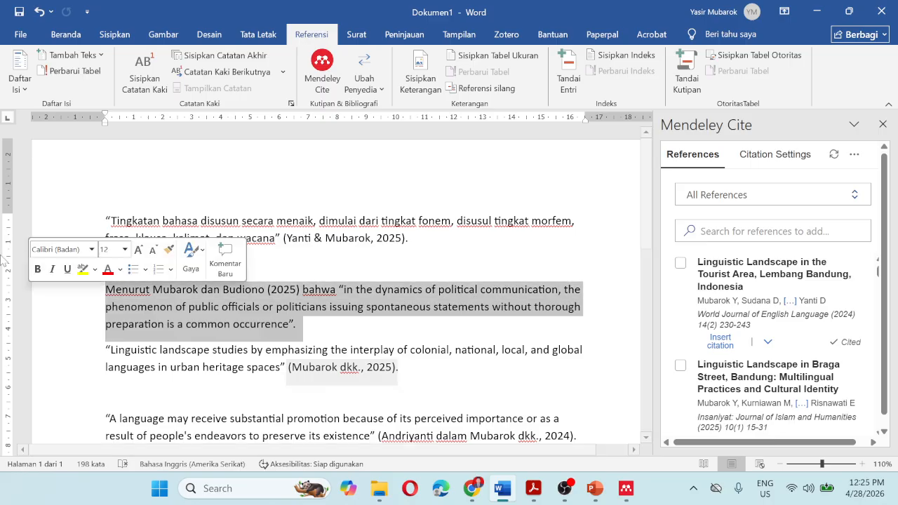
{"action": "key", "text": "Delete"}
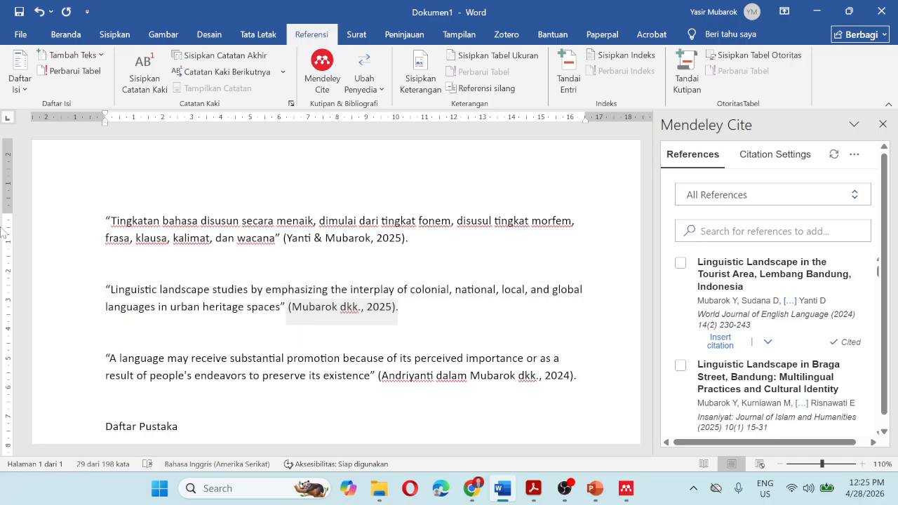
Step: Refresh the Mendeley references and update the bibliography to match the remaining citations
{"action": "left_click", "coordinate": [833, 154]}
{"action": "scroll", "coordinate": [336, 280], "scroll_direction": "down", "scroll_amount": 5}
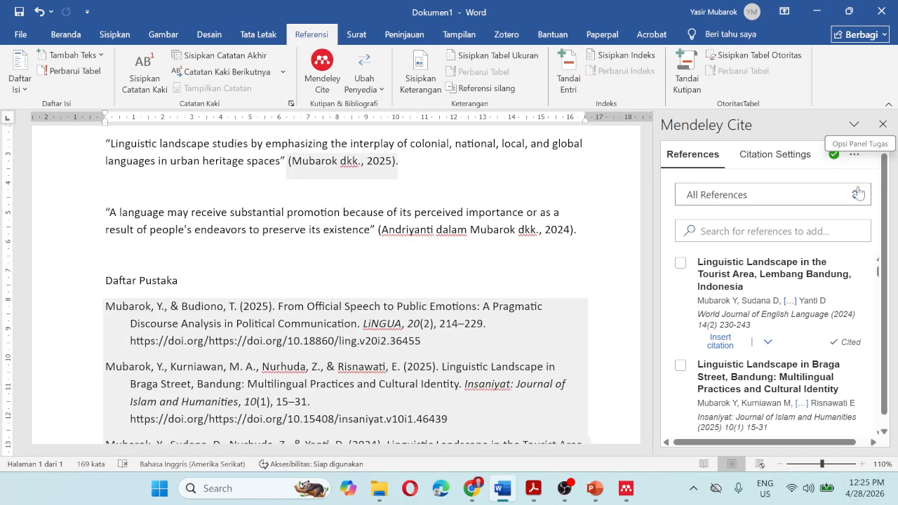
{"action": "left_click", "coordinate": [853, 154]}
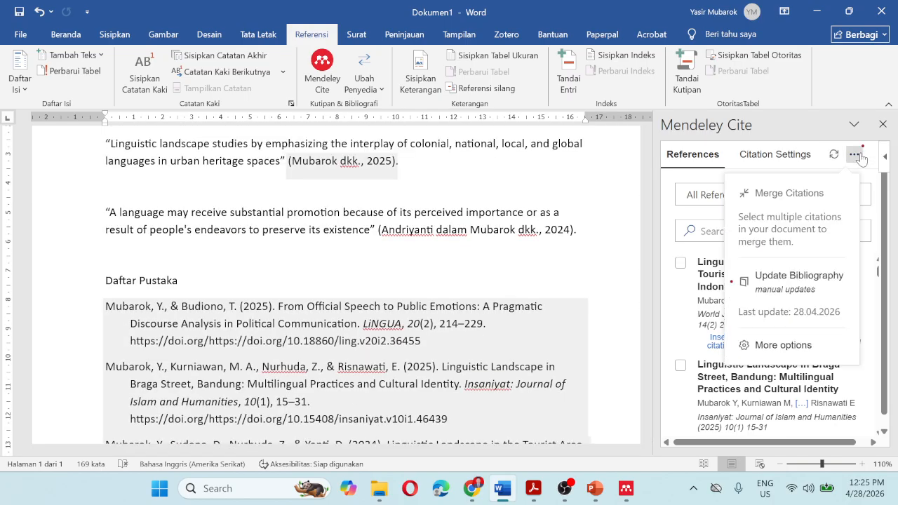
{"action": "left_click", "coordinate": [798, 280]}
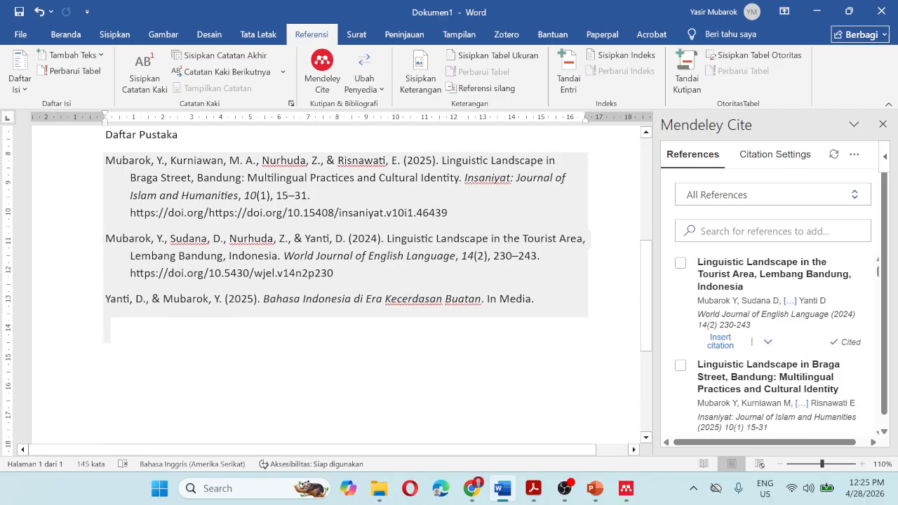
{"action": "scroll", "coordinate": [337, 288], "scroll_direction": "up", "scroll_amount": 4}
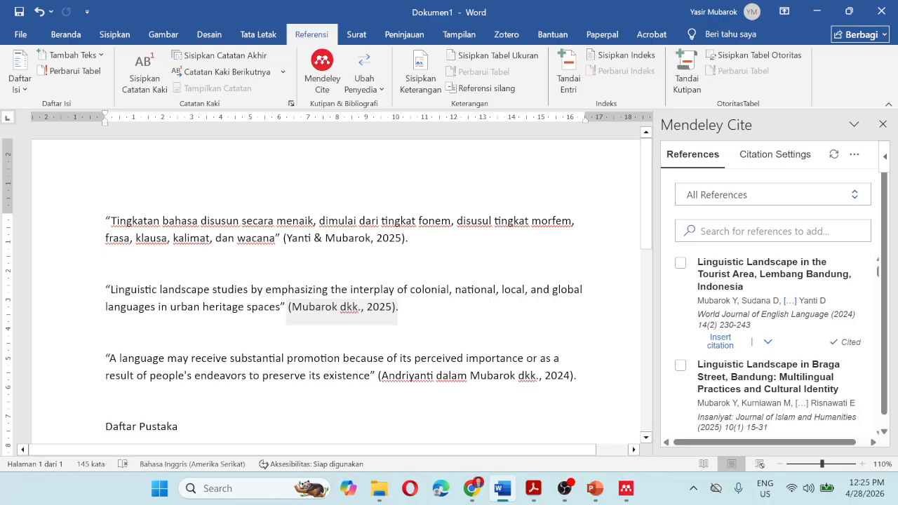
{"action": "left_click", "coordinate": [565, 488]}
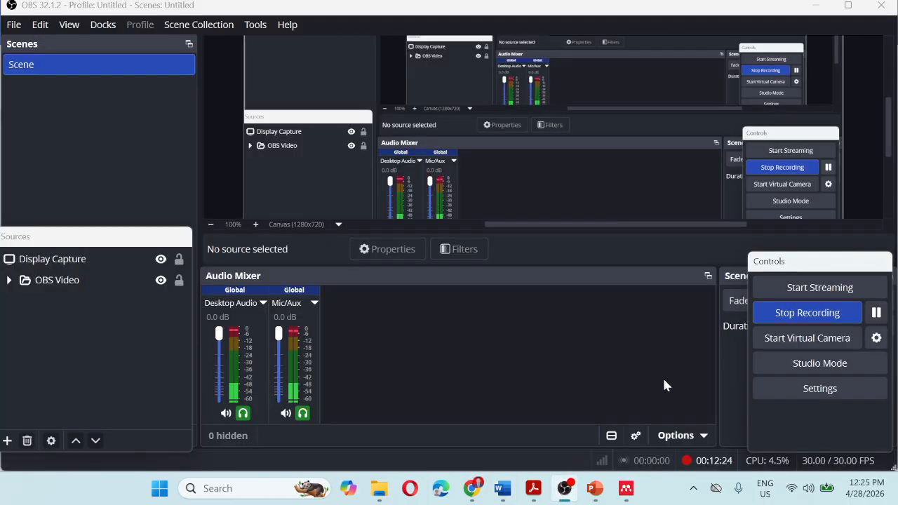